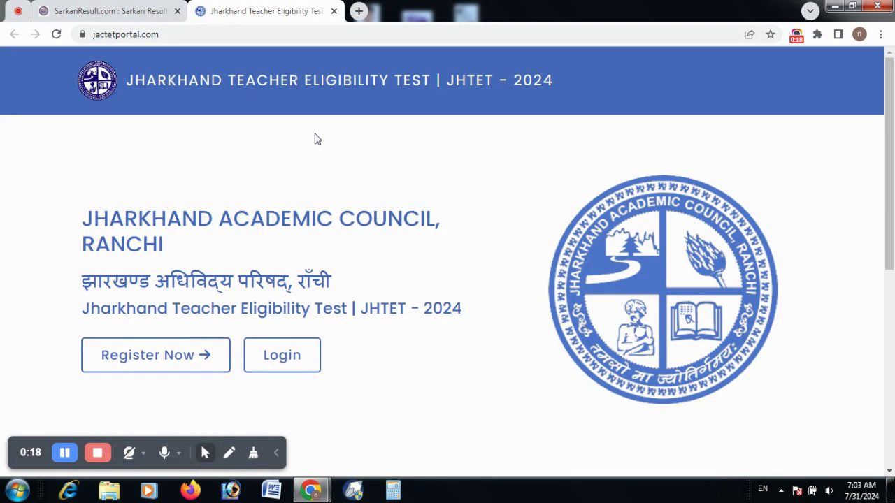
{"action": "left_click", "coordinate": [228, 453]}
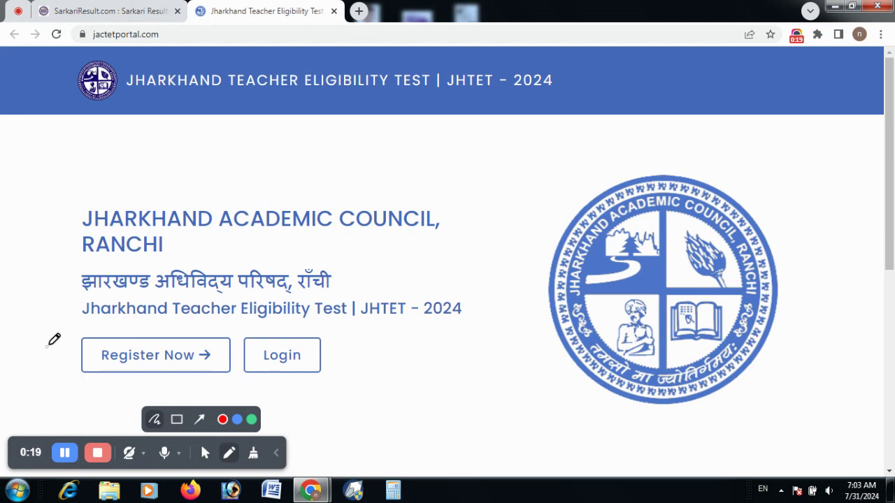
{"action": "left_click_drag", "start_coordinate": [43, 346], "coordinate": [150, 272]}
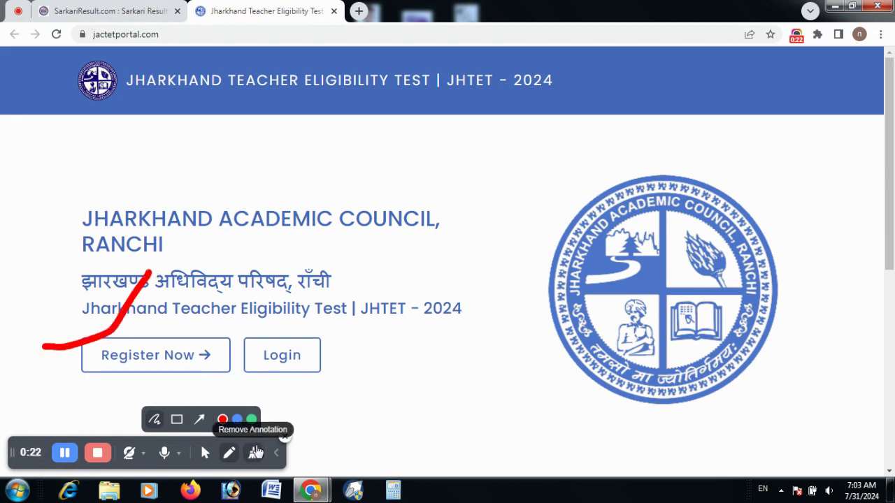
{"action": "left_click", "coordinate": [253, 453]}
{"action": "left_click", "coordinate": [253, 419]}
{"action": "left_click", "coordinate": [205, 453]}
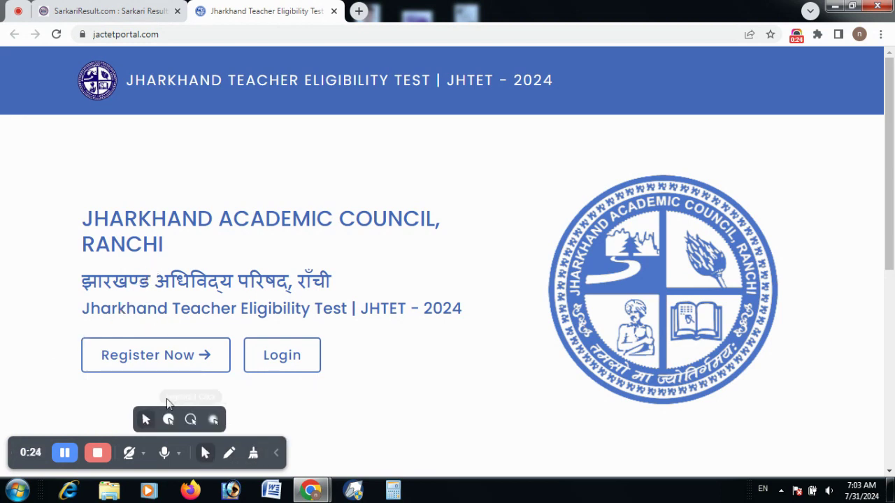
{"action": "left_click", "coordinate": [167, 419]}
Open the JHTET 2024 registration, accept the terms and conditions, and submit the exam guidelines page.
{"action": "left_click", "coordinate": [145, 357]}
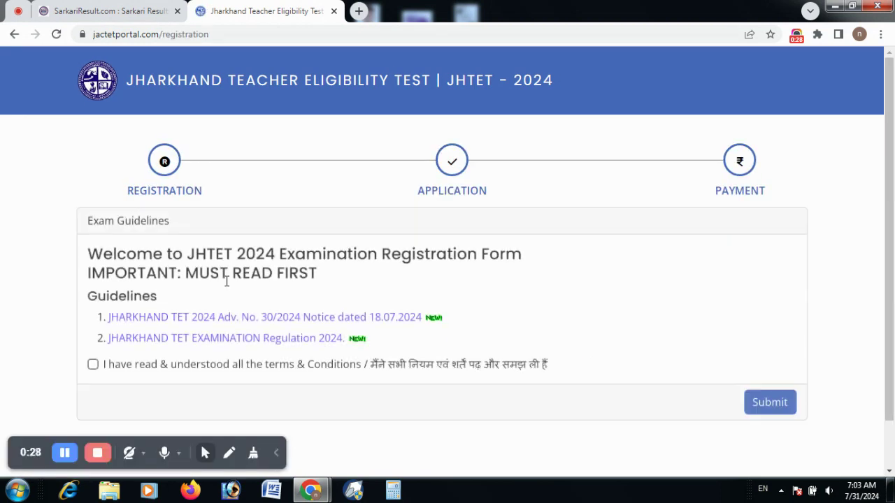
{"action": "scroll", "coordinate": [238, 290], "scroll_direction": "down", "scroll_amount": 1}
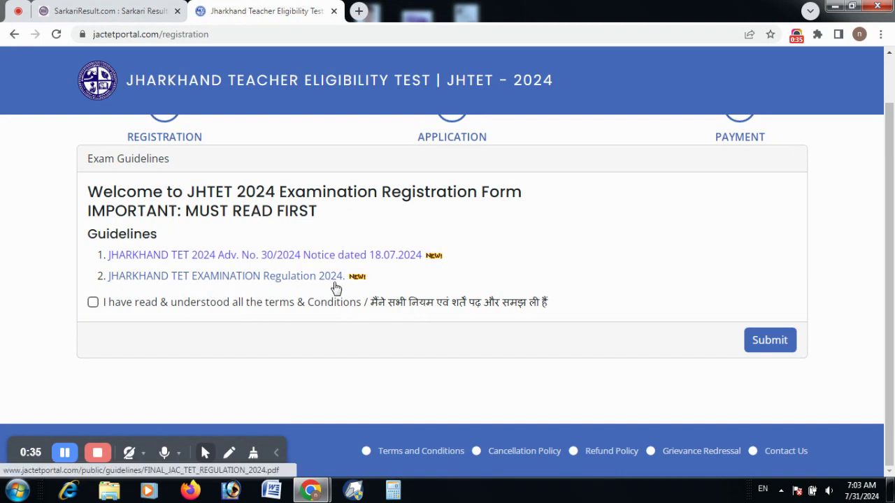
{"action": "left_click", "coordinate": [93, 305]}
{"action": "left_click", "coordinate": [769, 340]}
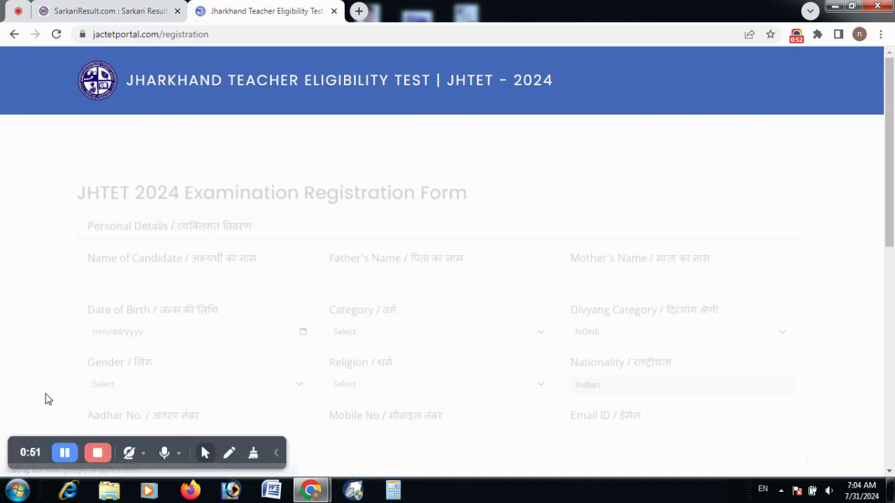
{"action": "scroll", "coordinate": [166, 343], "scroll_direction": "down", "scroll_amount": 1}
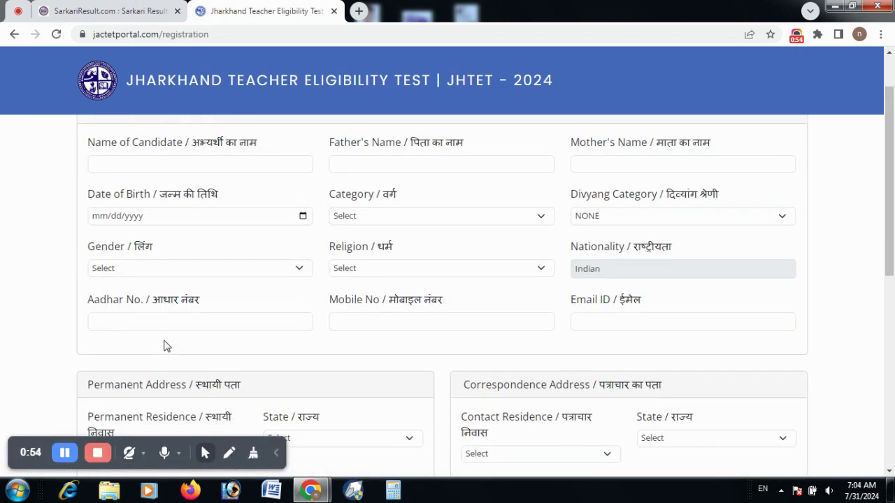
{"action": "scroll", "coordinate": [160, 350], "scroll_direction": "up", "scroll_amount": 1}
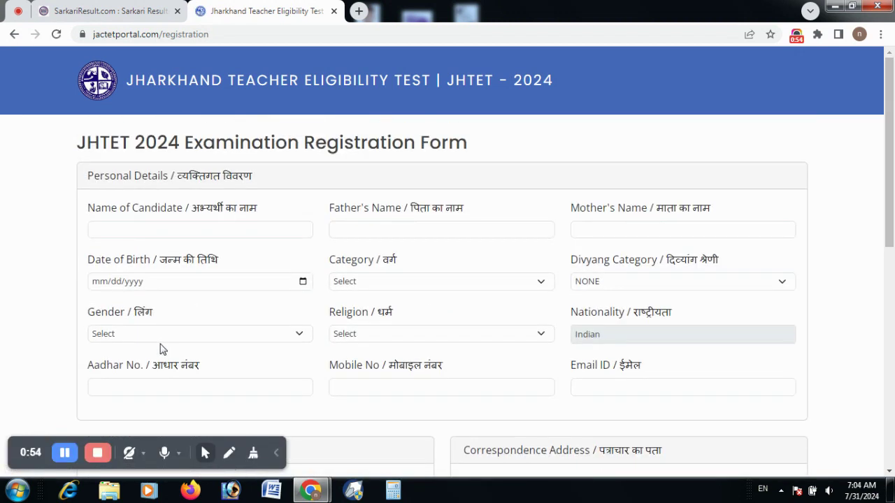
{"action": "left_click", "coordinate": [229, 453]}
{"action": "left_click_drag", "start_coordinate": [17, 222], "coordinate": [144, 170]}
{"action": "mouse_move", "coordinate": [289, 196]}
{"action": "left_mouse_down"}
{"action": "mouse_move", "coordinate": [367, 197]}
{"action": "mouse_move", "coordinate": [442, 149]}
{"action": "left_mouse_up"}
{"action": "left_click_drag", "start_coordinate": [556, 202], "coordinate": [650, 153]}
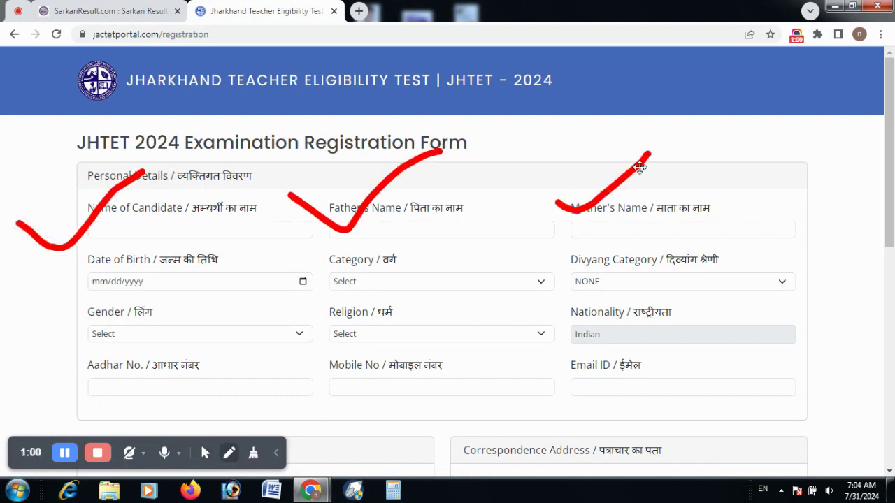
{"action": "mouse_move", "coordinate": [28, 278]}
{"action": "left_mouse_down"}
{"action": "mouse_move", "coordinate": [58, 285]}
{"action": "mouse_move", "coordinate": [119, 254]}
{"action": "left_mouse_up"}
{"action": "mouse_move", "coordinate": [312, 264]}
{"action": "left_mouse_down"}
{"action": "mouse_move", "coordinate": [334, 273]}
{"action": "mouse_move", "coordinate": [363, 246]}
{"action": "left_mouse_up"}
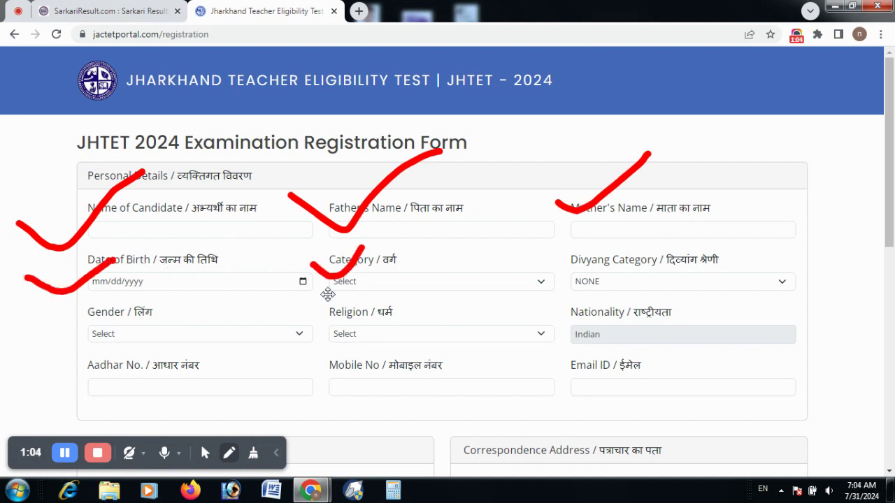
{"action": "left_click", "coordinate": [253, 456]}
{"action": "left_click", "coordinate": [256, 417]}
{"action": "left_click", "coordinate": [202, 454]}
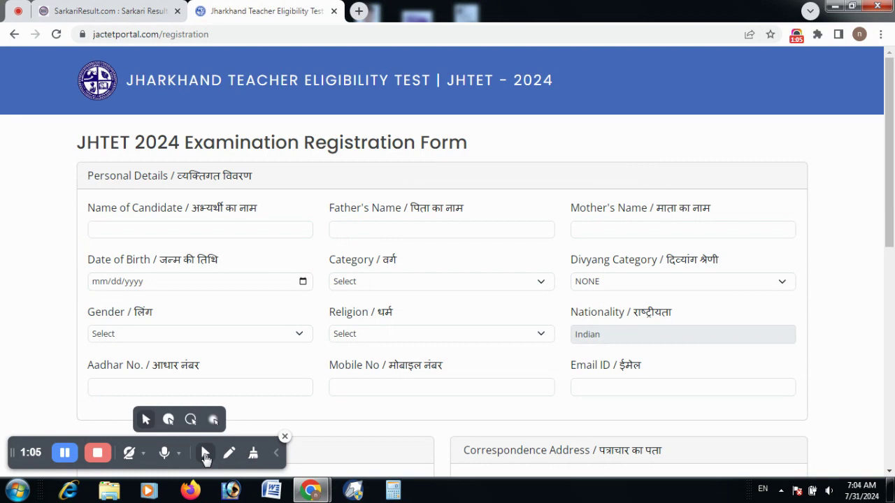
{"action": "left_click", "coordinate": [177, 423]}
Set the candidate's category to BACKWARD CLASS (ANNEXURE - 2) and view the available Divyang category options.
{"action": "left_click", "coordinate": [371, 282]}
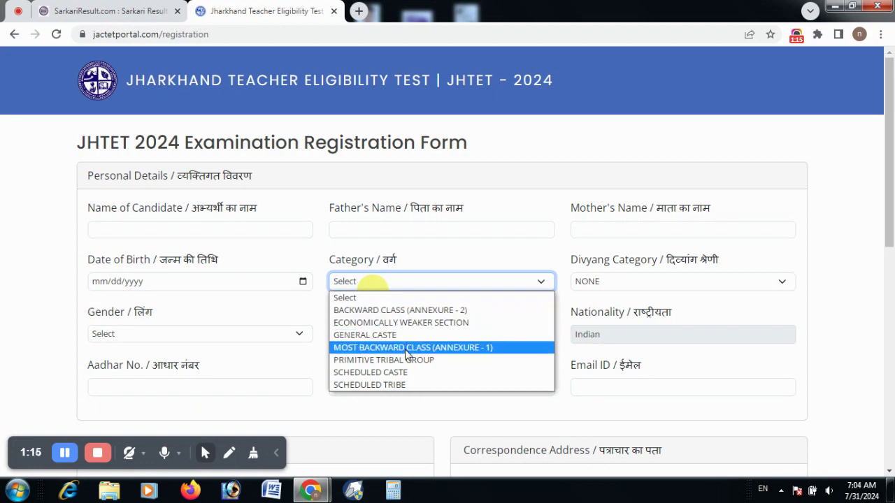
{"action": "left_click", "coordinate": [409, 311]}
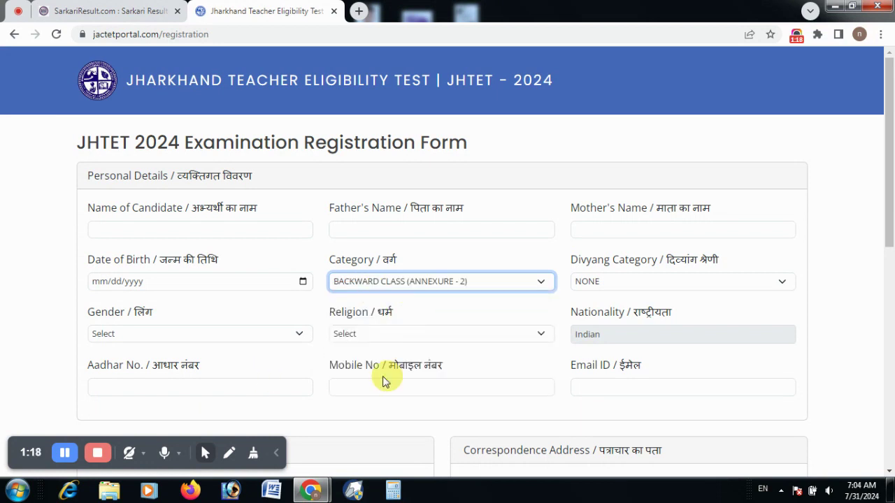
{"action": "scroll", "coordinate": [761, 315], "scroll_direction": "down", "scroll_amount": 2}
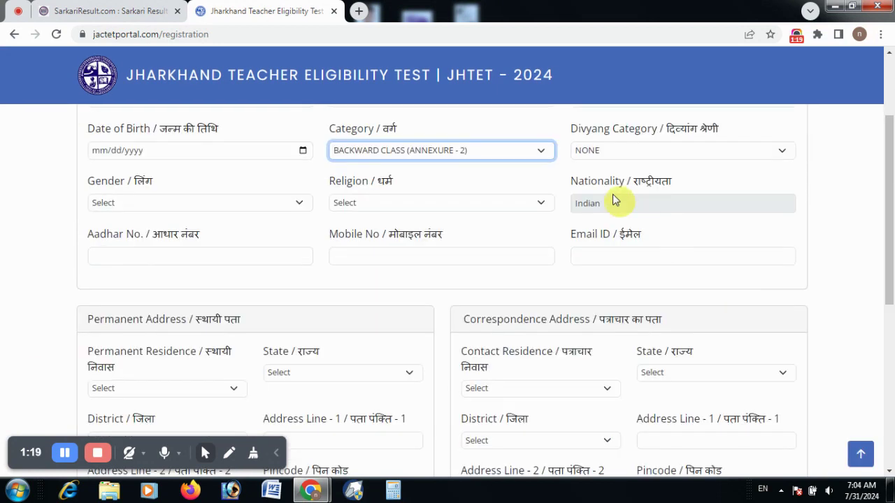
{"action": "left_click", "coordinate": [612, 151]}
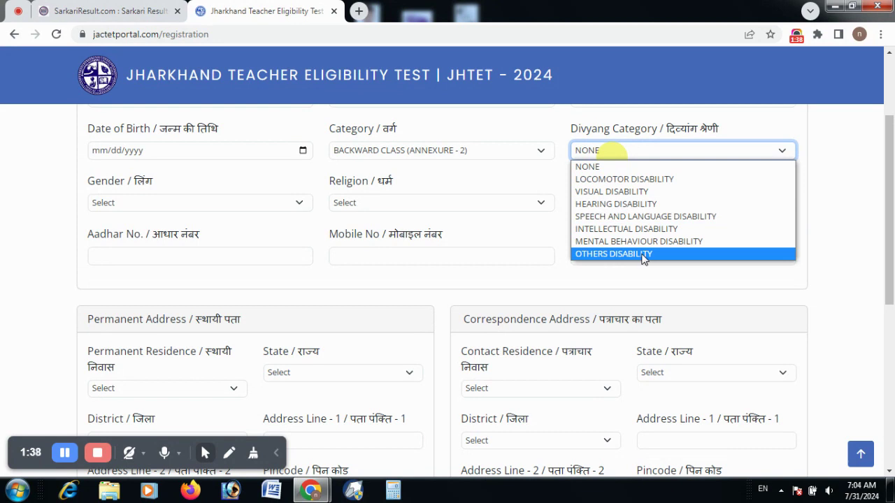
Set the candidate's gender to MALE and religion to HINDUISM in the personal details.
{"action": "left_click", "coordinate": [149, 202]}
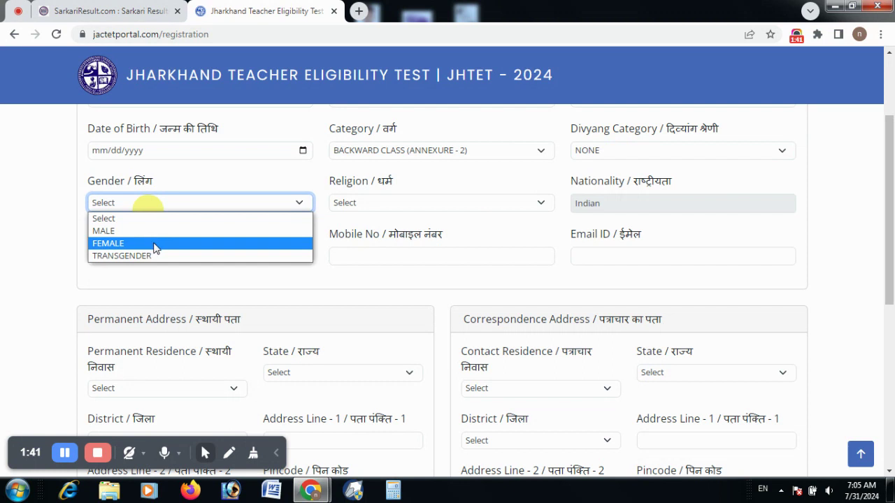
{"action": "left_click", "coordinate": [156, 230]}
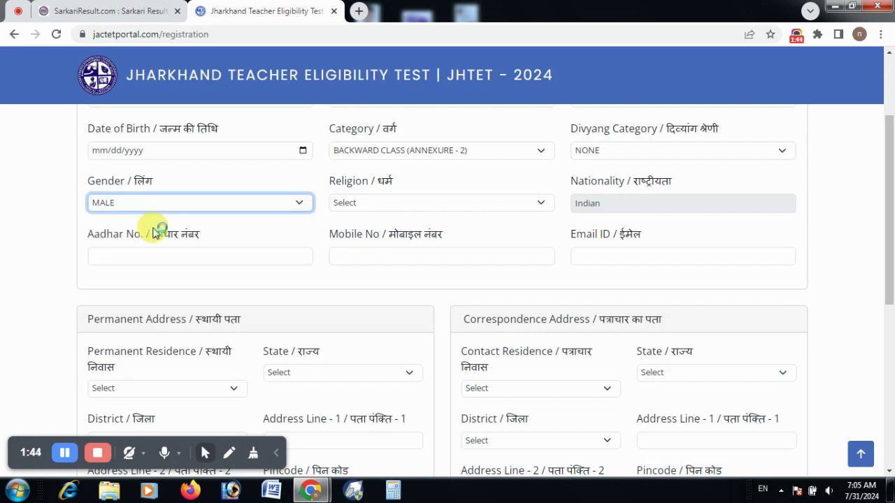
{"action": "left_click", "coordinate": [365, 202]}
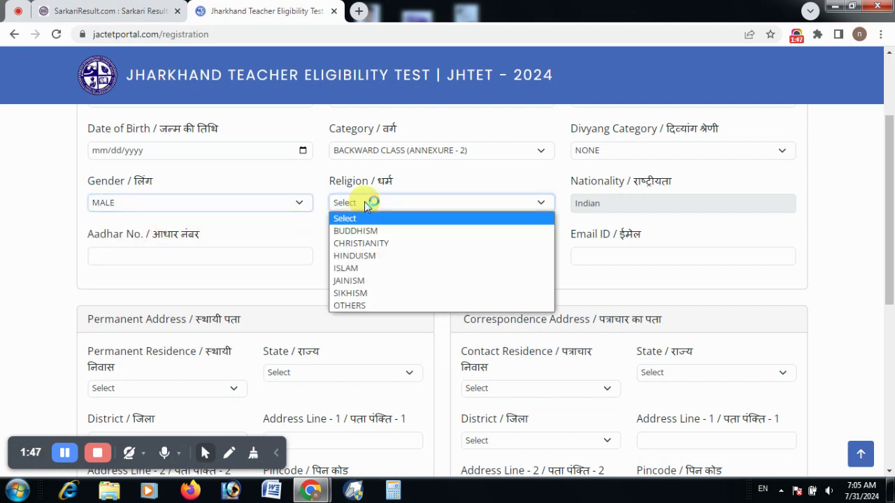
{"action": "left_click", "coordinate": [371, 257]}
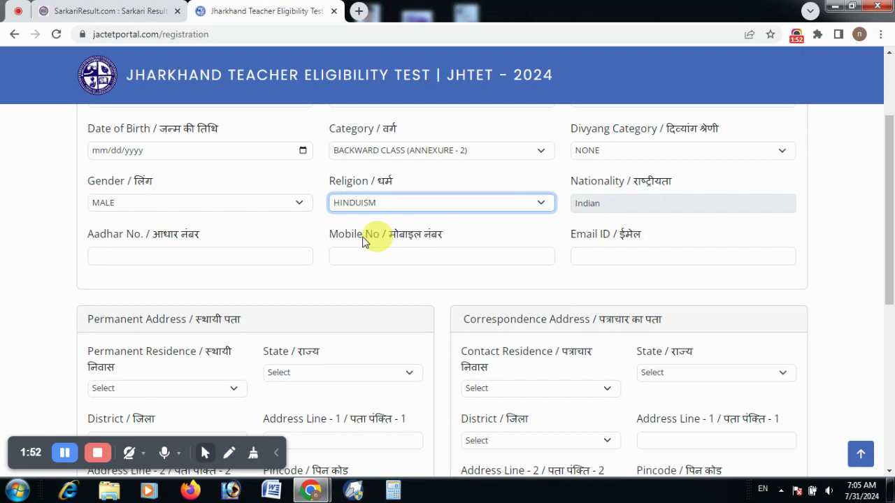
{"action": "left_click", "coordinate": [158, 253]}
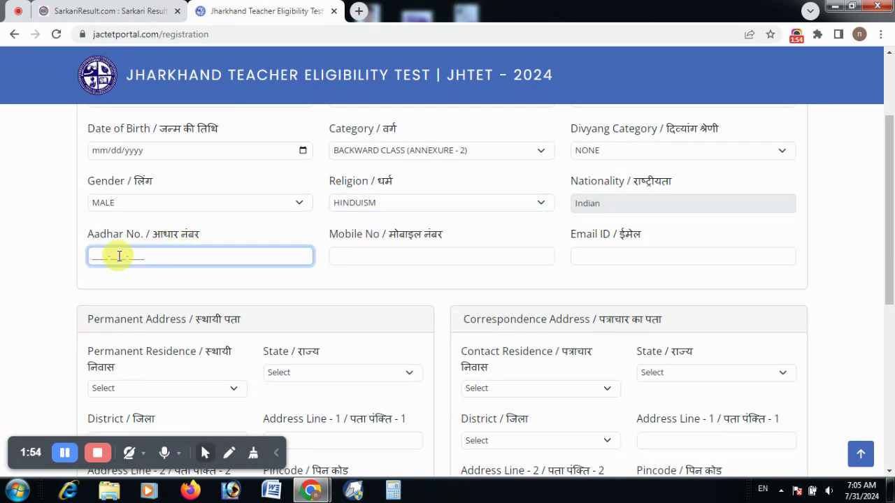
{"action": "left_click", "coordinate": [380, 258]}
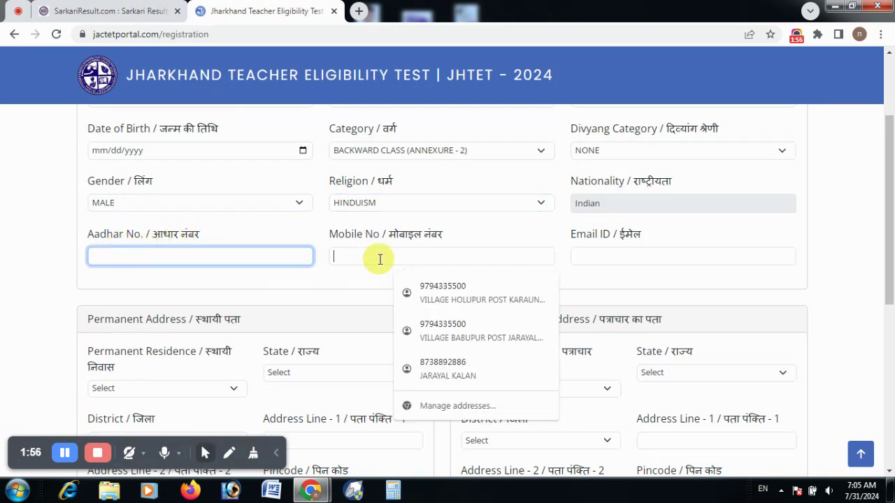
{"action": "left_click", "coordinate": [616, 259]}
{"action": "scroll", "coordinate": [517, 264], "scroll_direction": "down", "scroll_amount": 2}
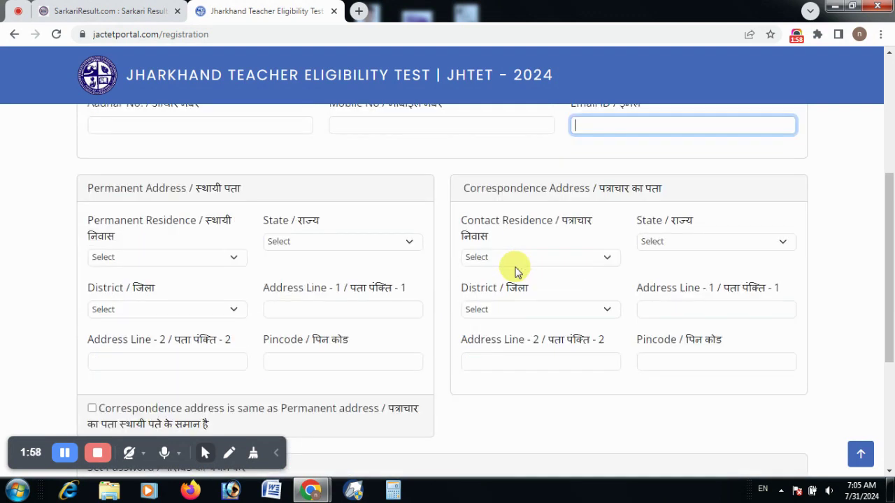
{"action": "scroll", "coordinate": [276, 231], "scroll_direction": "down", "scroll_amount": 1}
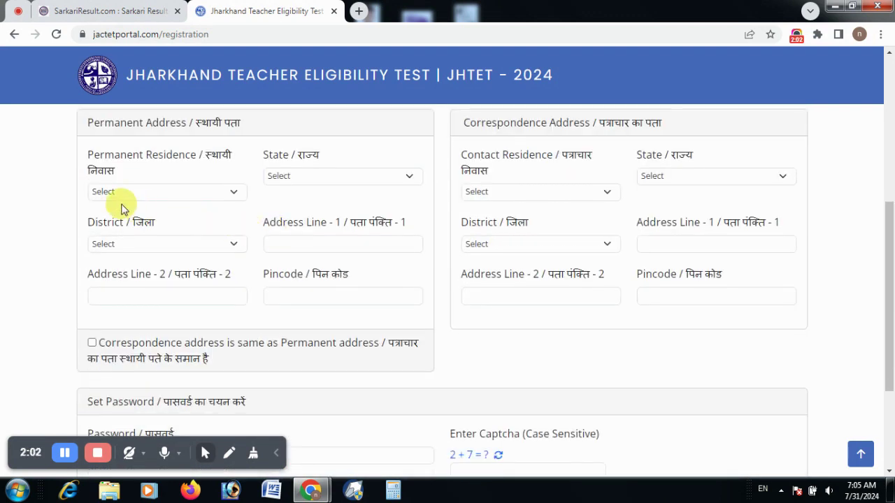
{"action": "left_click", "coordinate": [229, 453]}
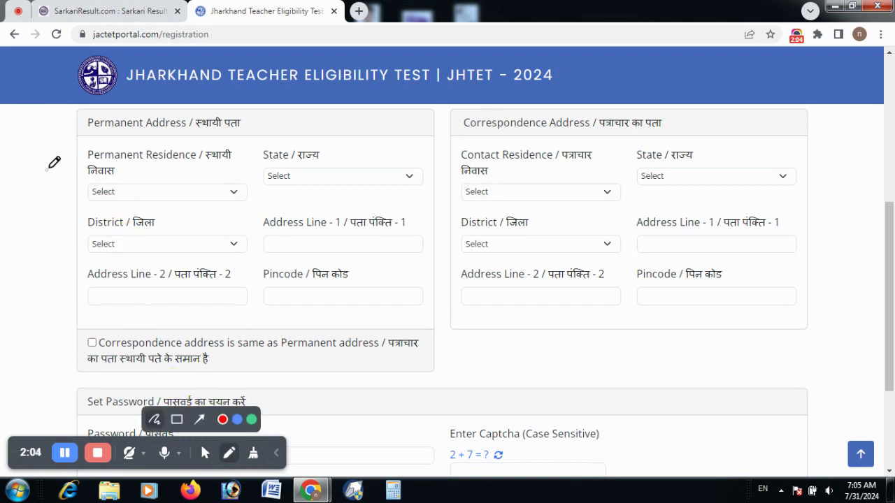
{"action": "left_click_drag", "start_coordinate": [37, 167], "coordinate": [192, 108]}
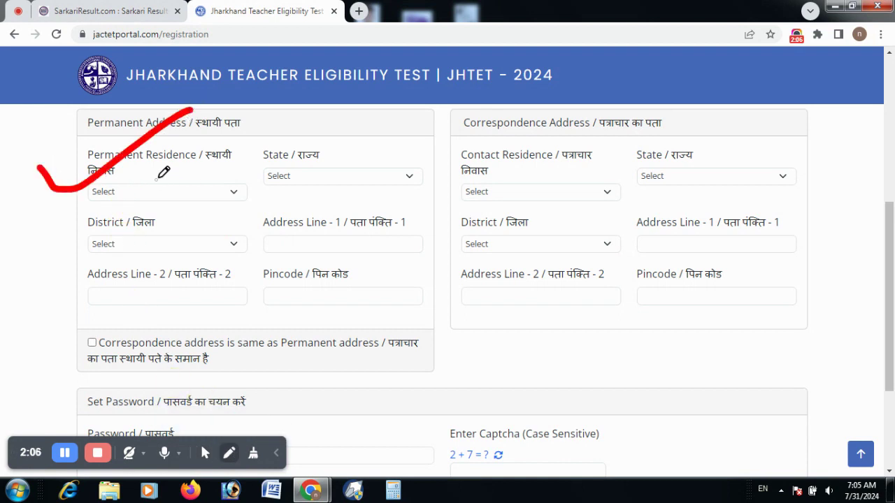
{"action": "left_click_drag", "start_coordinate": [249, 160], "coordinate": [379, 112]}
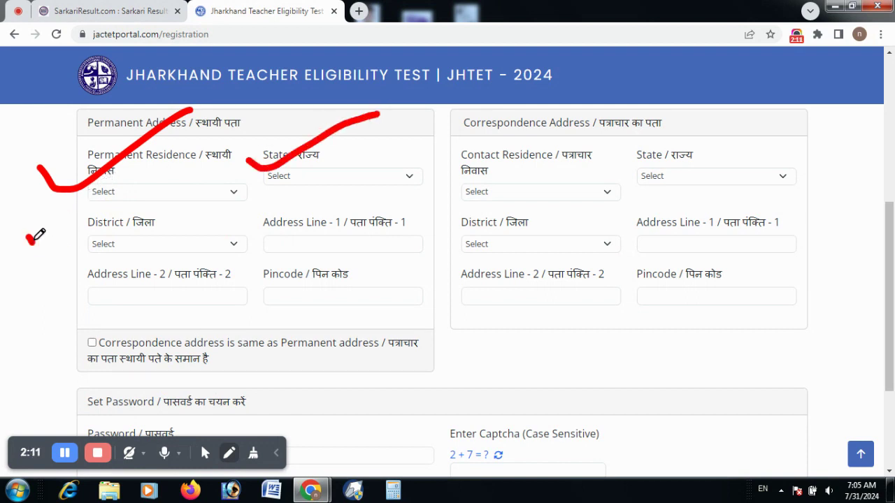
{"action": "left_click_drag", "start_coordinate": [28, 239], "coordinate": [173, 183]}
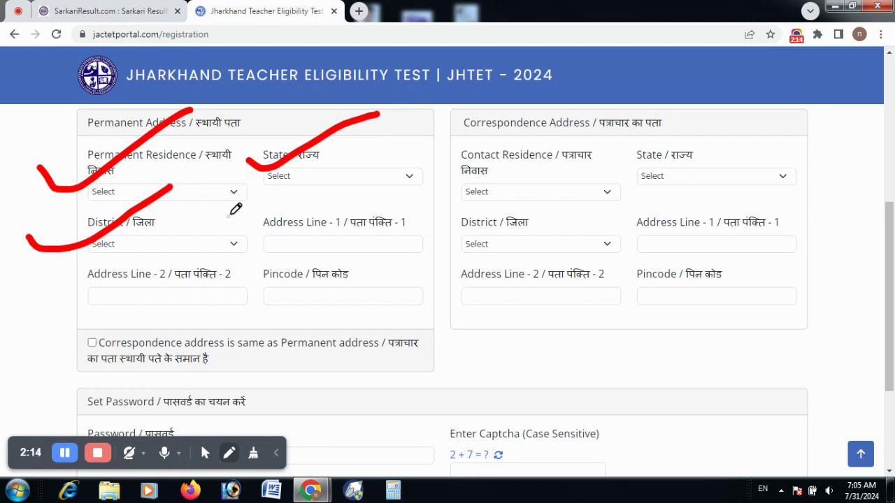
{"action": "left_click_drag", "start_coordinate": [249, 208], "coordinate": [423, 174]}
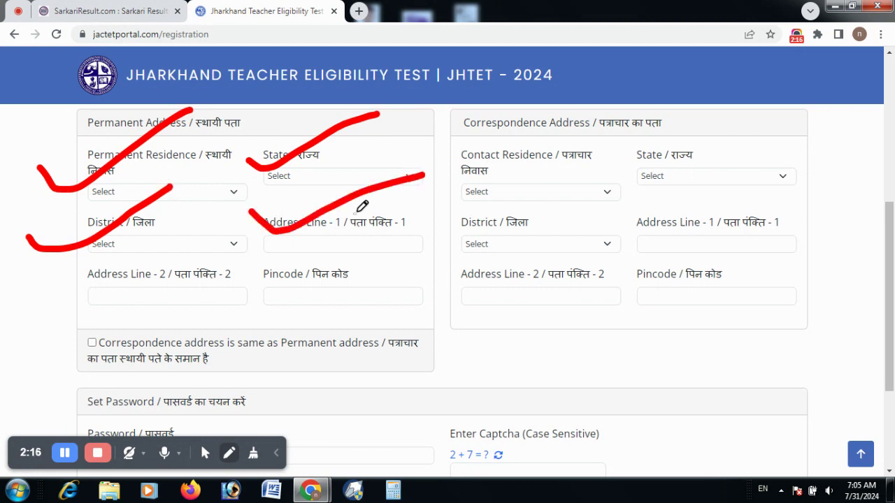
{"action": "left_click_drag", "start_coordinate": [35, 285], "coordinate": [380, 245]}
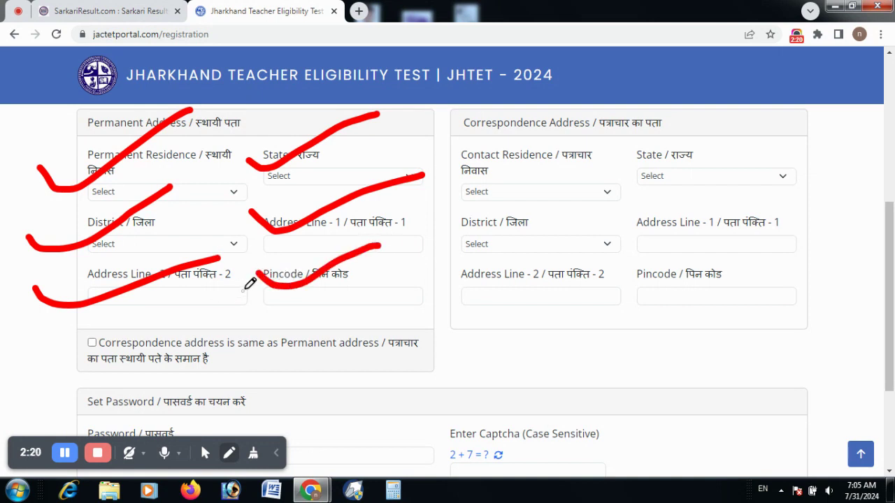
{"action": "mouse_move", "coordinate": [89, 321]}
{"action": "left_mouse_down"}
{"action": "mouse_move", "coordinate": [72, 325]}
{"action": "mouse_move", "coordinate": [108, 358]}
{"action": "mouse_move", "coordinate": [70, 311]}
{"action": "left_mouse_up"}
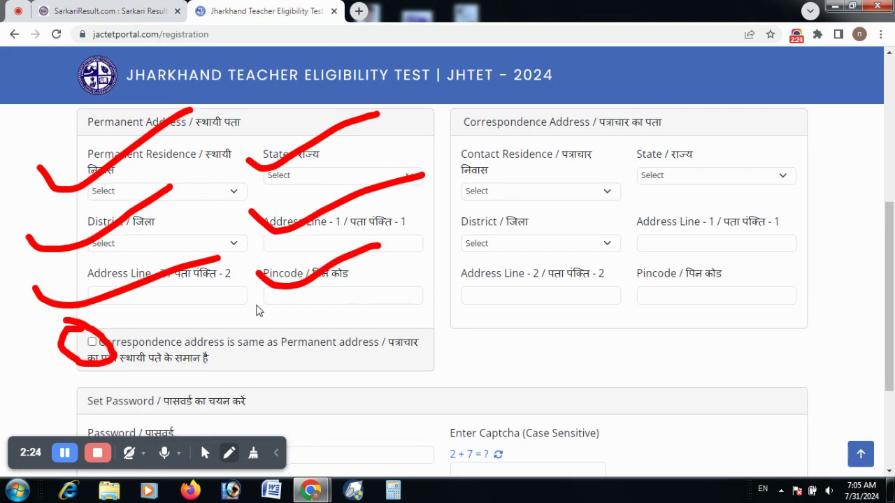
{"action": "scroll", "coordinate": [239, 304], "scroll_direction": "down", "scroll_amount": 2}
{"action": "mouse_move", "coordinate": [25, 292]}
{"action": "left_mouse_down"}
{"action": "mouse_move", "coordinate": [70, 310]}
{"action": "mouse_move", "coordinate": [178, 246]}
{"action": "left_mouse_up"}
{"action": "mouse_move", "coordinate": [3, 349]}
{"action": "left_mouse_down"}
{"action": "mouse_move", "coordinate": [21, 365]}
{"action": "mouse_move", "coordinate": [115, 320]}
{"action": "left_mouse_up"}
{"action": "mouse_move", "coordinate": [202, 275]}
{"action": "left_mouse_down"}
{"action": "mouse_move", "coordinate": [209, 281]}
{"action": "mouse_move", "coordinate": [77, 278]}
{"action": "mouse_move", "coordinate": [156, 378]}
{"action": "mouse_move", "coordinate": [319, 315]}
{"action": "mouse_move", "coordinate": [106, 276]}
{"action": "left_mouse_up"}
{"action": "mouse_move", "coordinate": [460, 297]}
{"action": "left_mouse_down"}
{"action": "mouse_move", "coordinate": [467, 354]}
{"action": "mouse_move", "coordinate": [584, 320]}
{"action": "mouse_move", "coordinate": [448, 284]}
{"action": "left_mouse_up"}
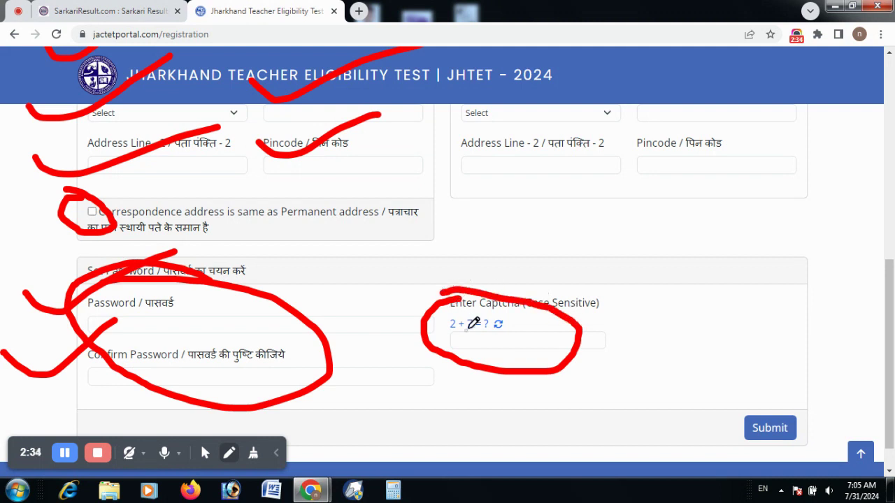
{"action": "left_click_drag", "start_coordinate": [469, 336], "coordinate": [509, 393]}
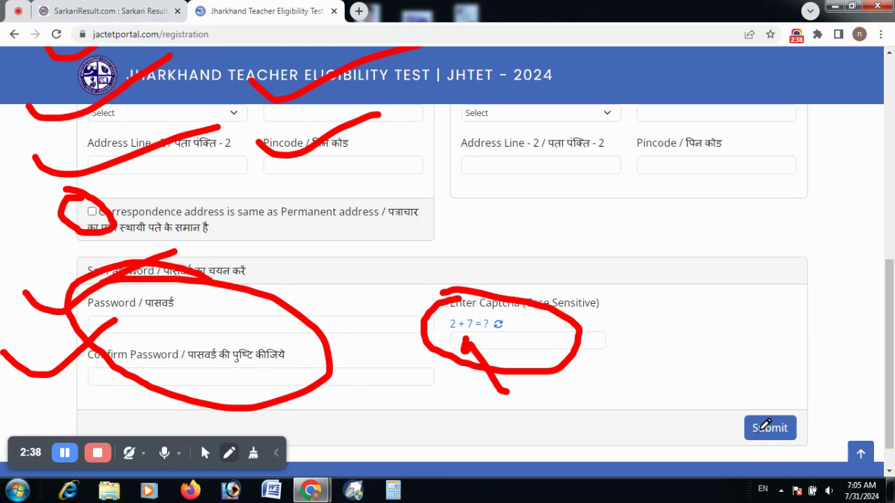
{"action": "left_click", "coordinate": [64, 452]}
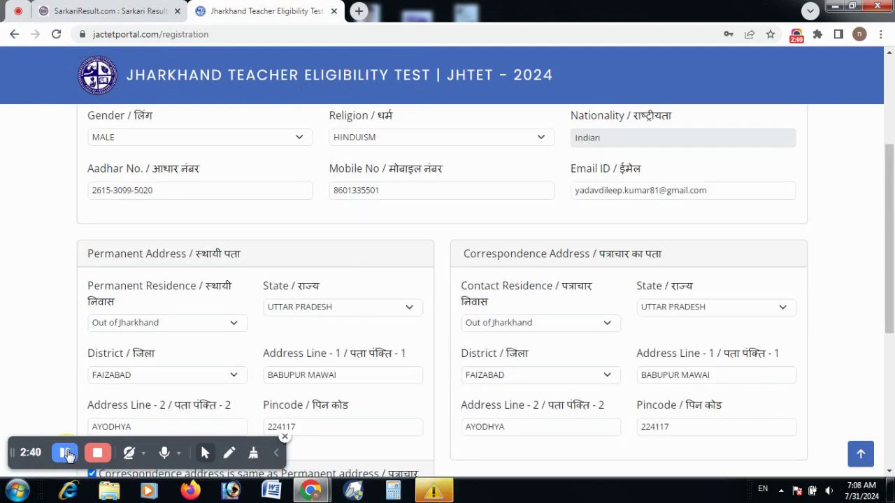
{"action": "left_click", "coordinate": [65, 453]}
Set the permanent residence to Out of Jharkhand in the permanent address section.
{"action": "scroll", "coordinate": [330, 252], "scroll_direction": "down", "scroll_amount": 3}
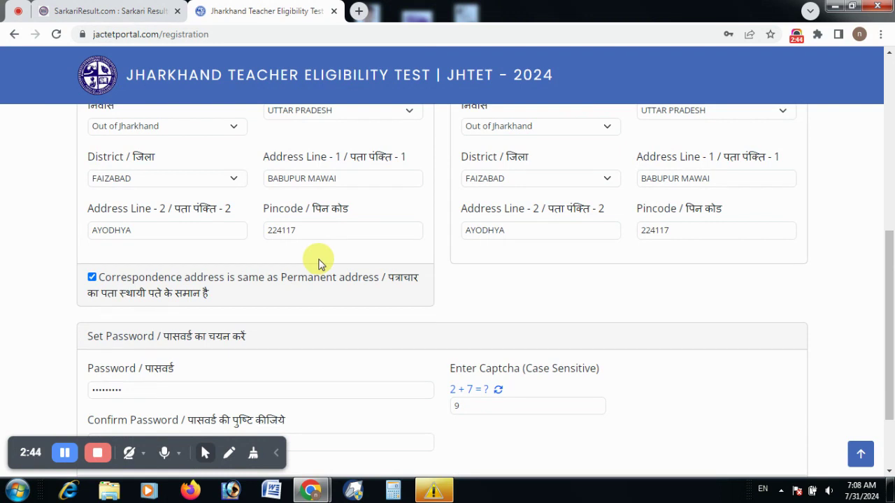
{"action": "scroll", "coordinate": [232, 240], "scroll_direction": "up", "scroll_amount": 2}
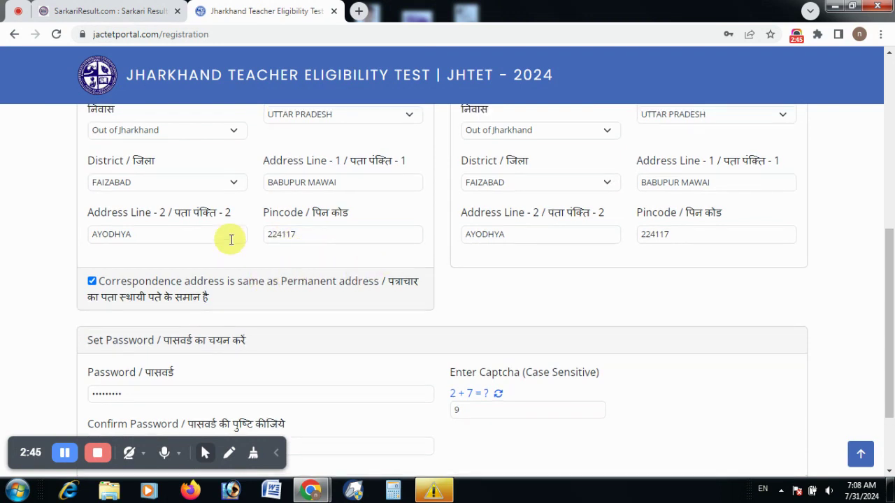
{"action": "left_click", "coordinate": [160, 259]}
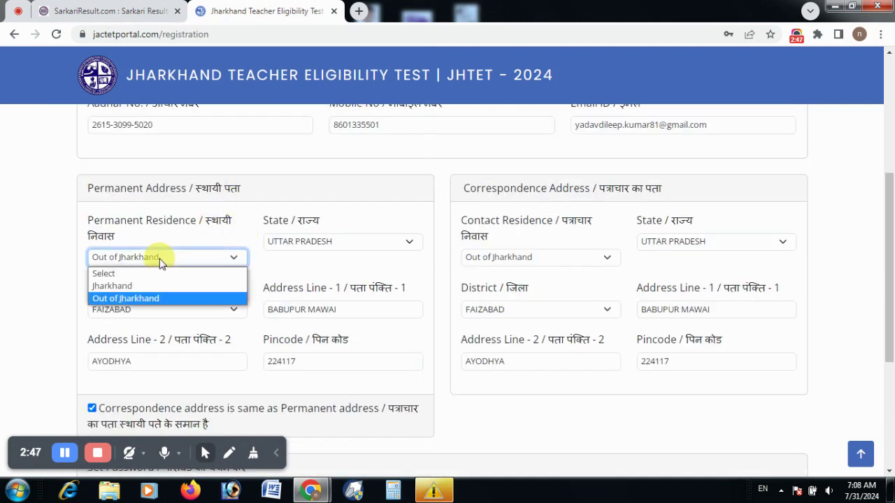
{"action": "left_click", "coordinate": [139, 299]}
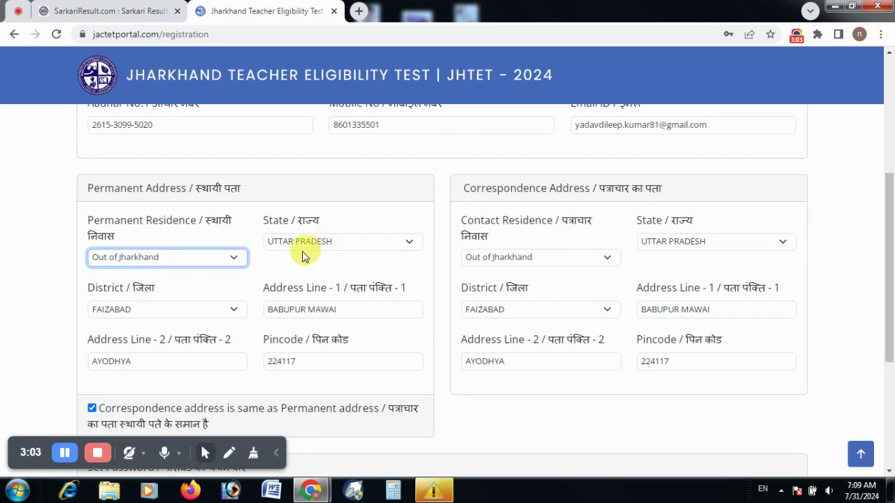
Check the completed password and captcha section and submit the registration details.
{"action": "scroll", "coordinate": [319, 296], "scroll_direction": "down", "scroll_amount": 3}
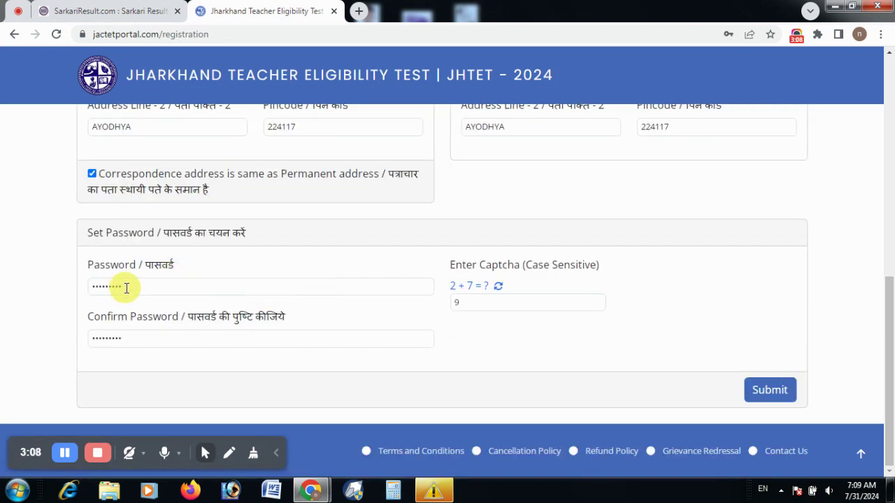
{"action": "scroll", "coordinate": [510, 305], "scroll_direction": "up", "scroll_amount": 3}
{"action": "scroll", "coordinate": [510, 306], "scroll_direction": "down", "scroll_amount": 3}
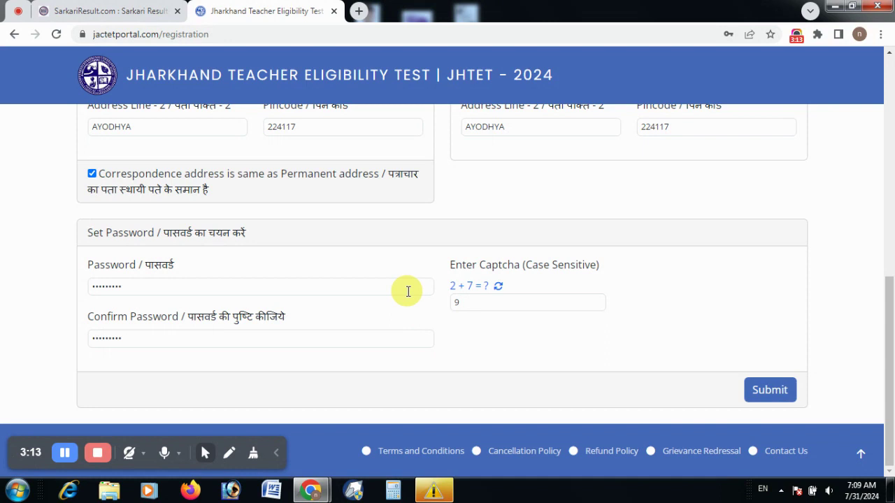
{"action": "key", "text": "Return"}
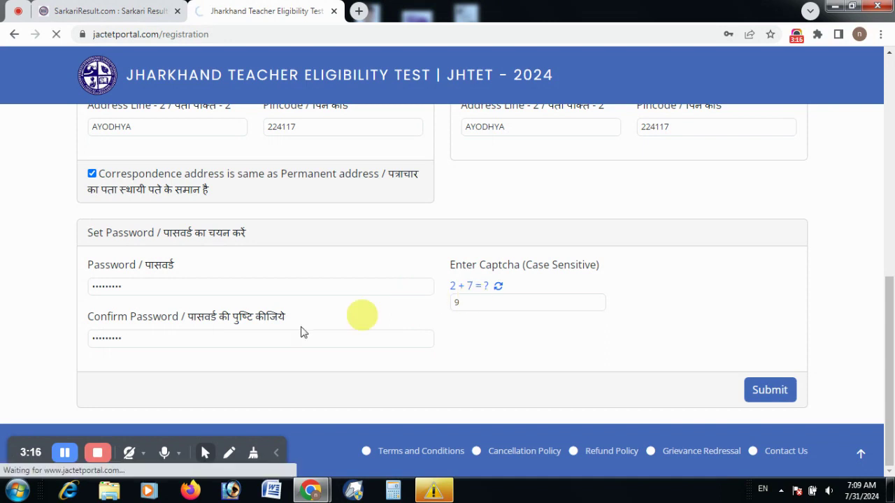
Examine the draft registration's personal details, addresses, verification checklist and declarations.
{"action": "scroll", "coordinate": [341, 274], "scroll_direction": "down", "scroll_amount": 15}
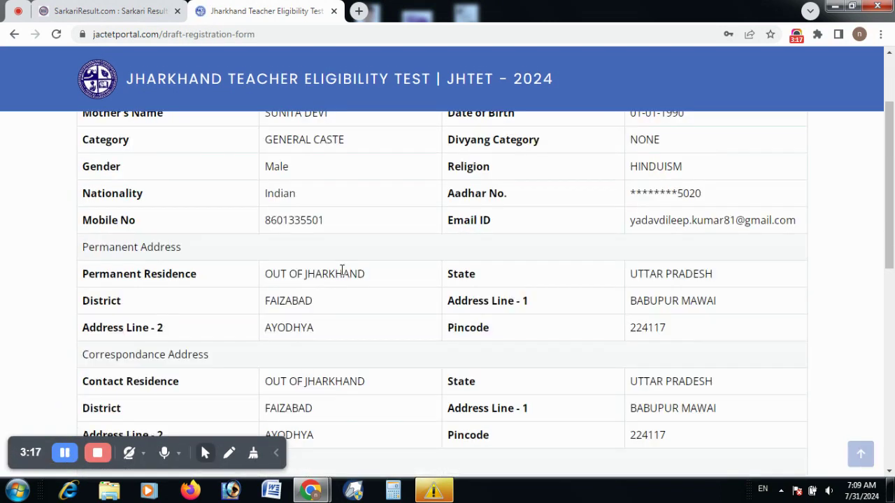
{"action": "scroll", "coordinate": [342, 274], "scroll_direction": "up", "scroll_amount": 15}
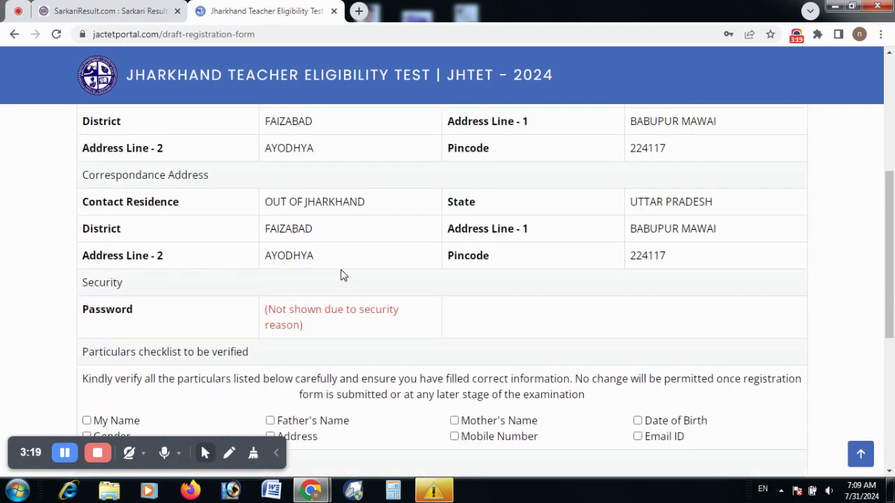
{"action": "scroll", "coordinate": [341, 274], "scroll_direction": "down", "scroll_amount": 5}
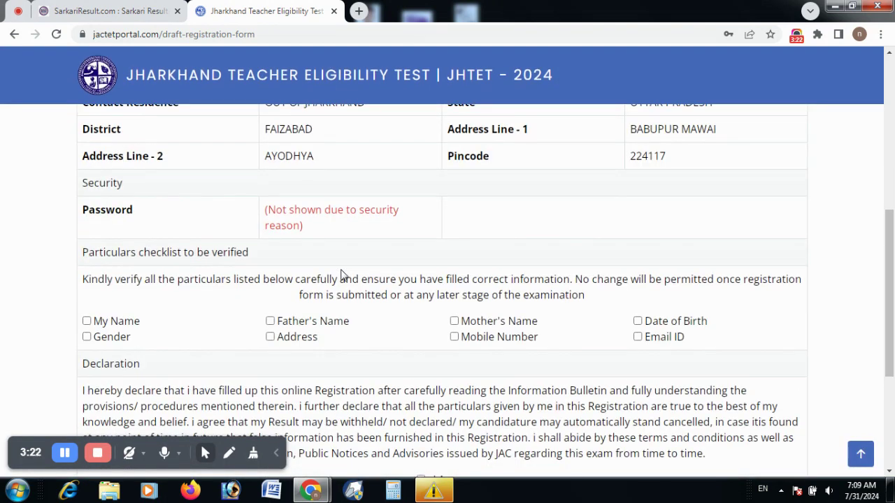
{"action": "scroll", "coordinate": [341, 274], "scroll_direction": "up", "scroll_amount": 4}
{"action": "scroll", "coordinate": [341, 274], "scroll_direction": "down", "scroll_amount": 10}
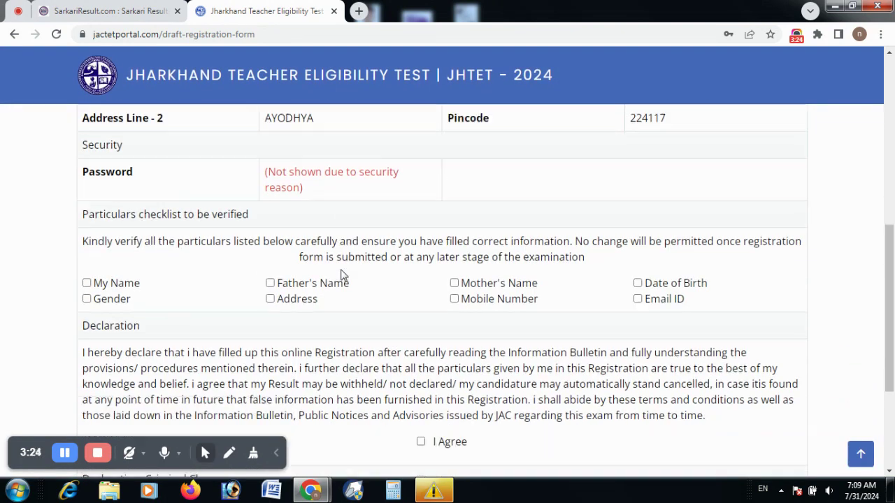
{"action": "scroll", "coordinate": [170, 324], "scroll_direction": "up", "scroll_amount": 1}
{"action": "scroll", "coordinate": [169, 323], "scroll_direction": "down", "scroll_amount": 1}
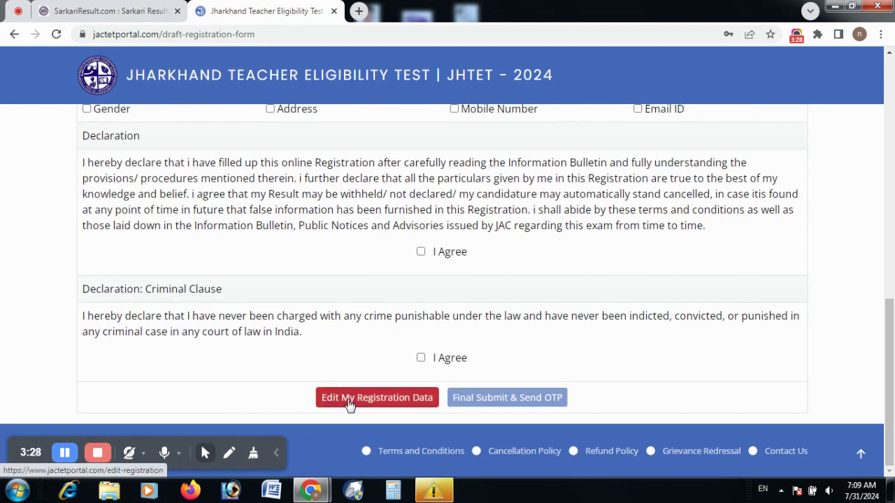
{"action": "scroll", "coordinate": [285, 335], "scroll_direction": "up", "scroll_amount": 2}
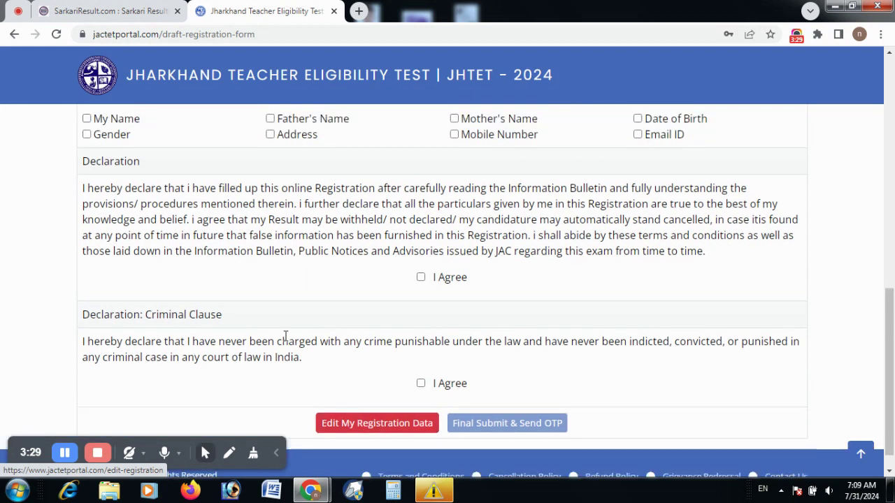
Mark all eight particulars in the checklist as verified: name, gender, father's name, address, mother's name, mobile number, date of birth and email ID.
{"action": "left_click", "coordinate": [87, 224]}
{"action": "left_click", "coordinate": [86, 240]}
{"action": "left_click", "coordinate": [270, 225]}
{"action": "left_click", "coordinate": [270, 241]}
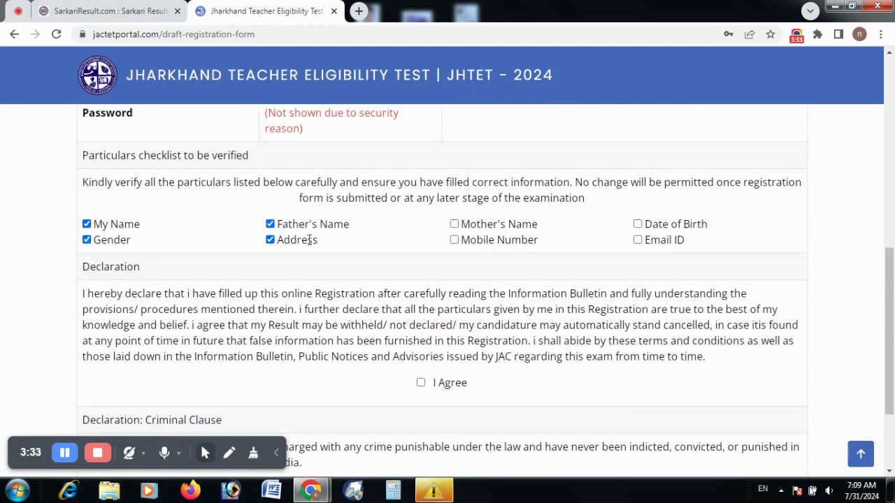
{"action": "left_click", "coordinate": [455, 225]}
{"action": "left_click", "coordinate": [454, 241]}
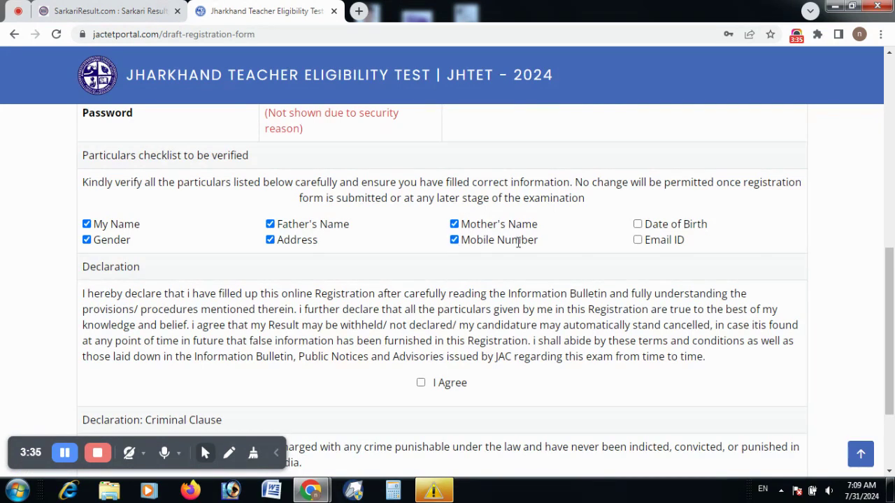
{"action": "left_click", "coordinate": [638, 225]}
{"action": "left_click", "coordinate": [637, 240]}
{"action": "scroll", "coordinate": [162, 283], "scroll_direction": "down", "scroll_amount": 2}
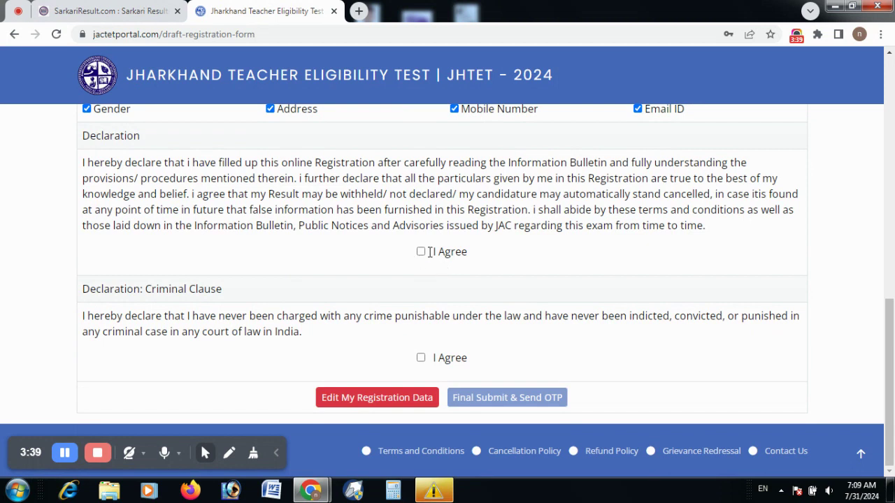
Agree to the general declaration and the criminal clause declaration, and start the final submission with OTP.
{"action": "left_click", "coordinate": [421, 252]}
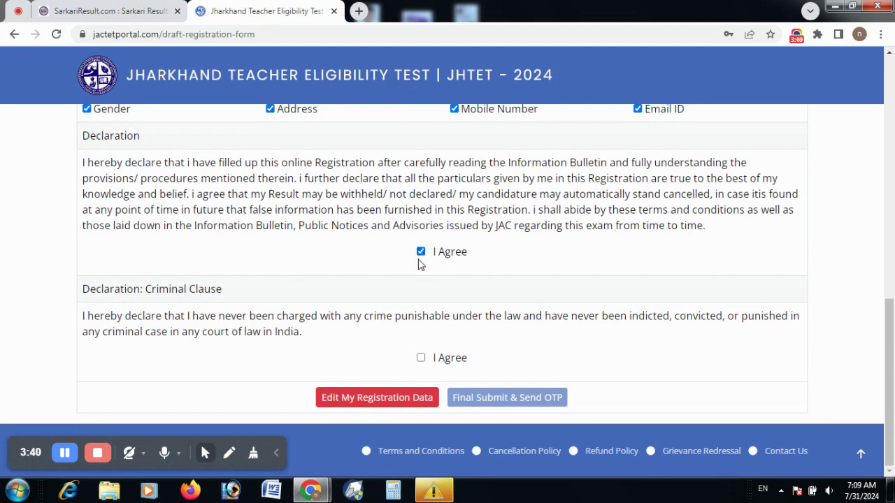
{"action": "left_click", "coordinate": [420, 358]}
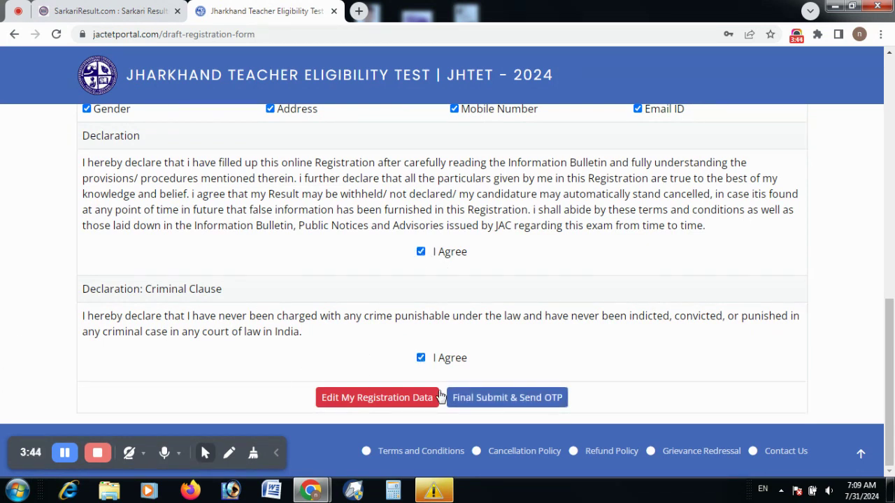
{"action": "left_click", "coordinate": [494, 405]}
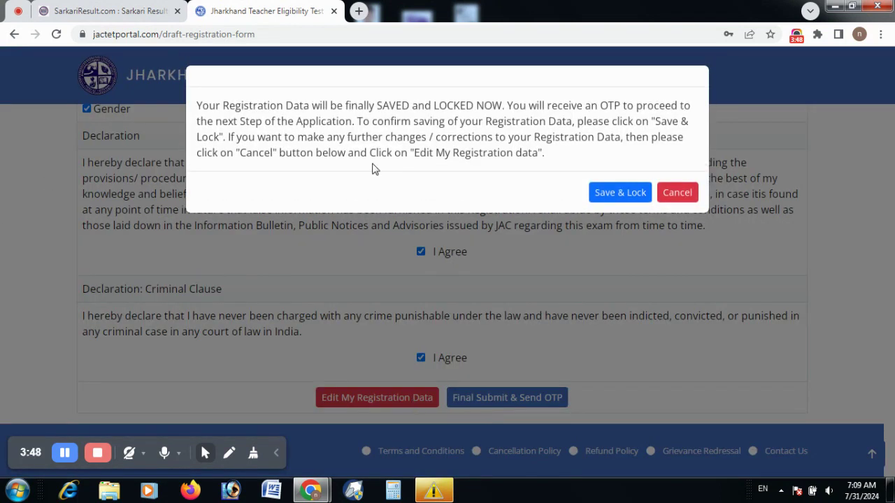
Save and lock the registration data, and submit the registration form with the one-time password (OTP).
{"action": "left_click", "coordinate": [605, 200]}
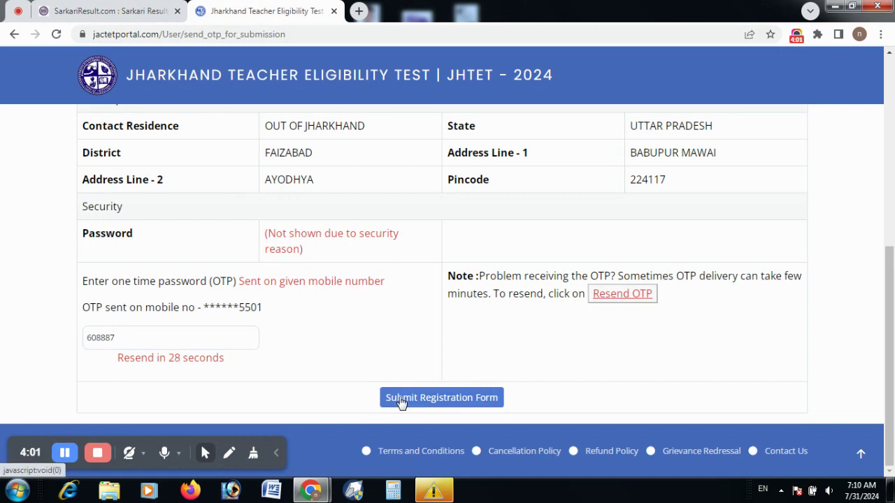
{"action": "left_click", "coordinate": [401, 404]}
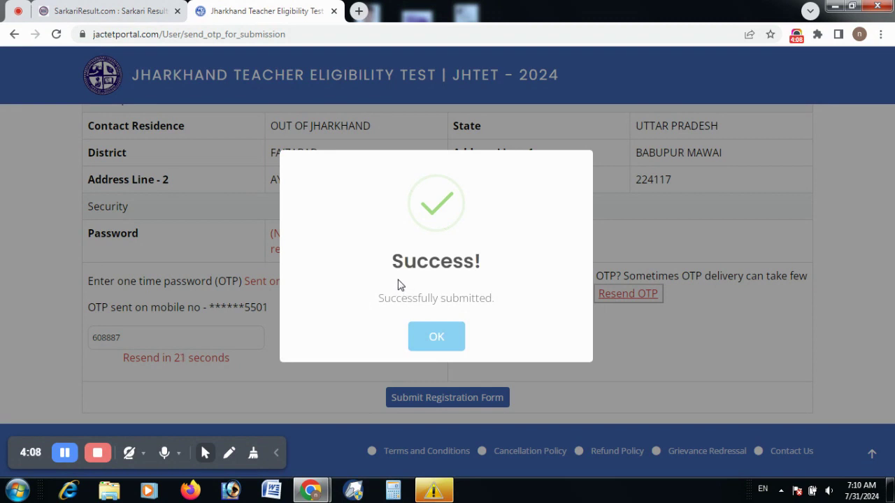
{"action": "left_click", "coordinate": [434, 336]}
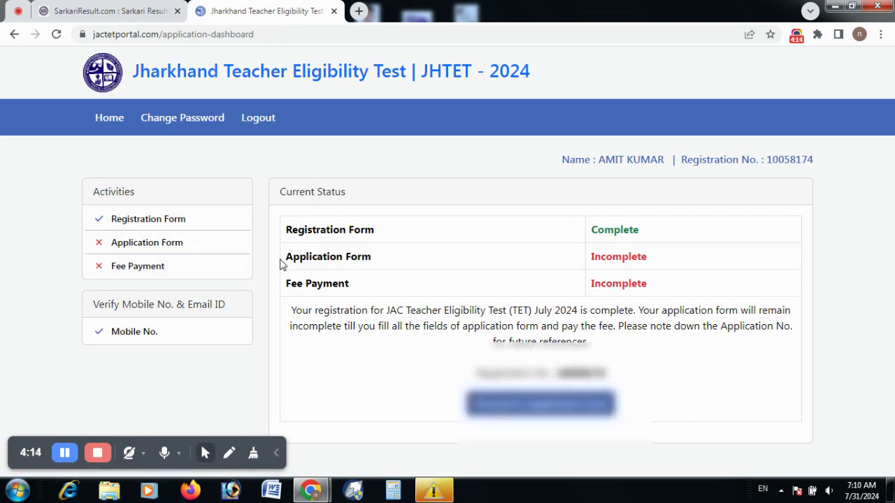
{"action": "left_click", "coordinate": [229, 453]}
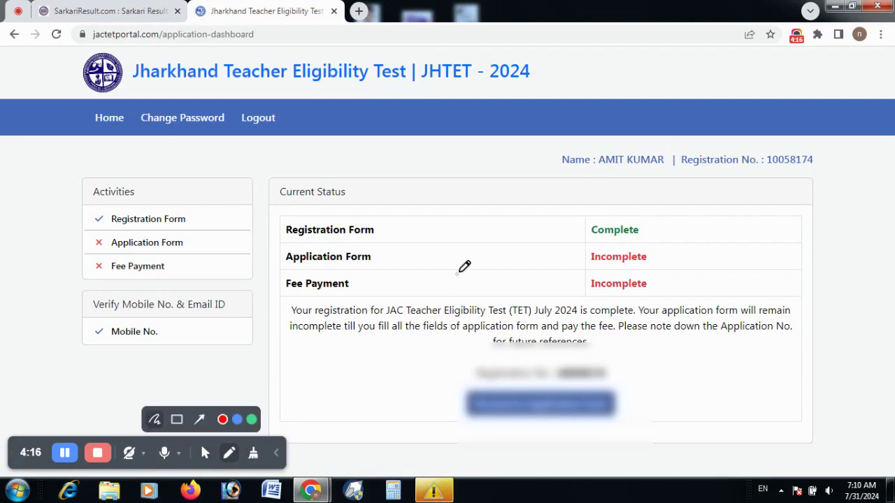
{"action": "mouse_move", "coordinate": [523, 312]}
{"action": "left_mouse_down"}
{"action": "mouse_move", "coordinate": [633, 381]}
{"action": "mouse_move", "coordinate": [424, 349]}
{"action": "left_mouse_up"}
{"action": "mouse_move", "coordinate": [255, 451]}
{"action": "left_click", "coordinate": [254, 415]}
{"action": "left_click", "coordinate": [206, 453]}
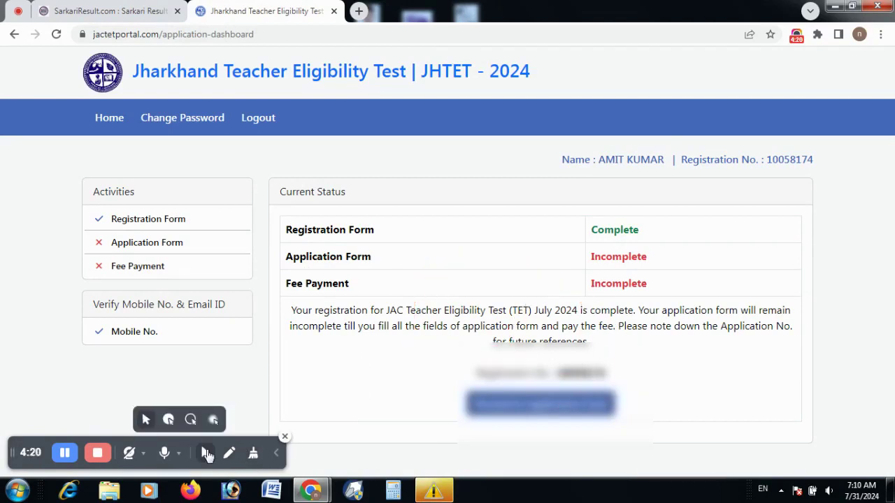
{"action": "left_click", "coordinate": [168, 420]}
Proceed to the application form and set Language - 1 to HINDI & ENGLISH and Language - 2 to SANSKRIT.
{"action": "left_click", "coordinate": [515, 410]}
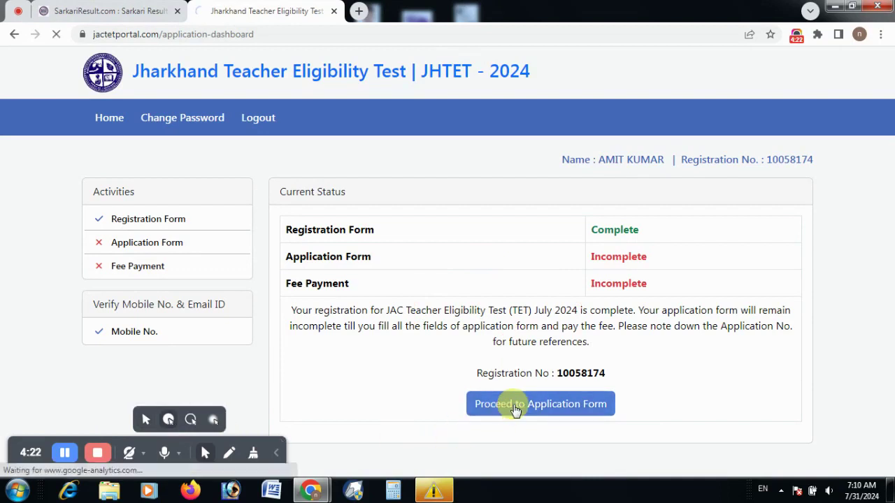
{"action": "scroll", "coordinate": [449, 266], "scroll_direction": "down", "scroll_amount": 2}
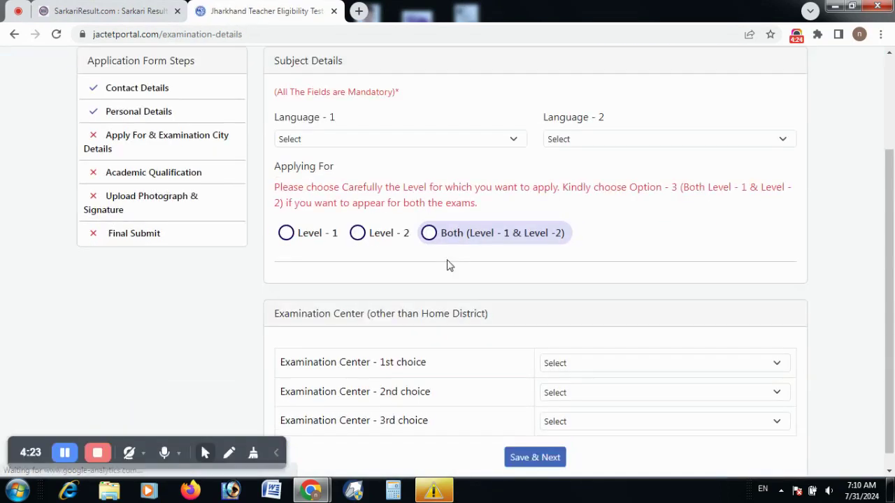
{"action": "scroll", "coordinate": [340, 226], "scroll_direction": "up", "scroll_amount": 1}
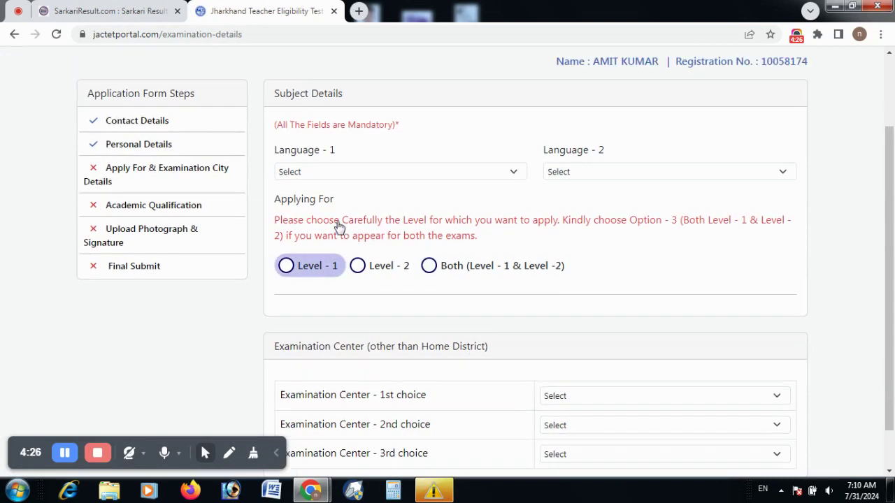
{"action": "left_click", "coordinate": [303, 204]}
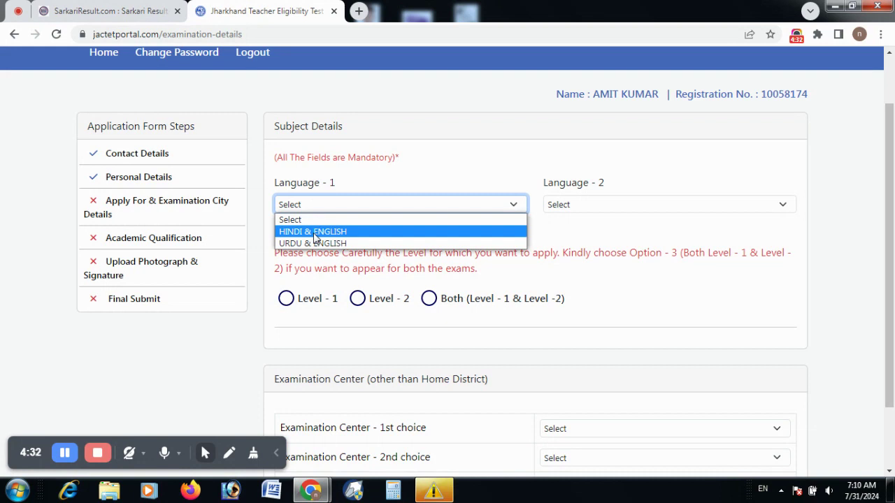
{"action": "left_click", "coordinate": [315, 231]}
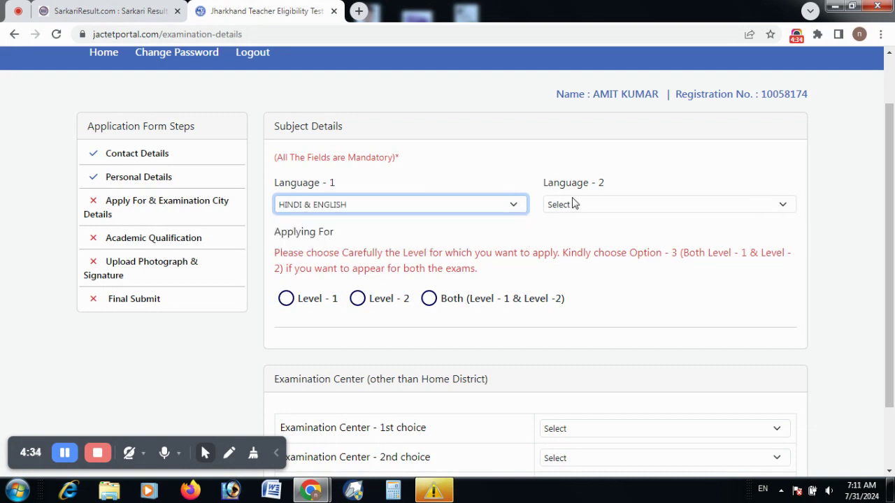
{"action": "left_click", "coordinate": [575, 204]}
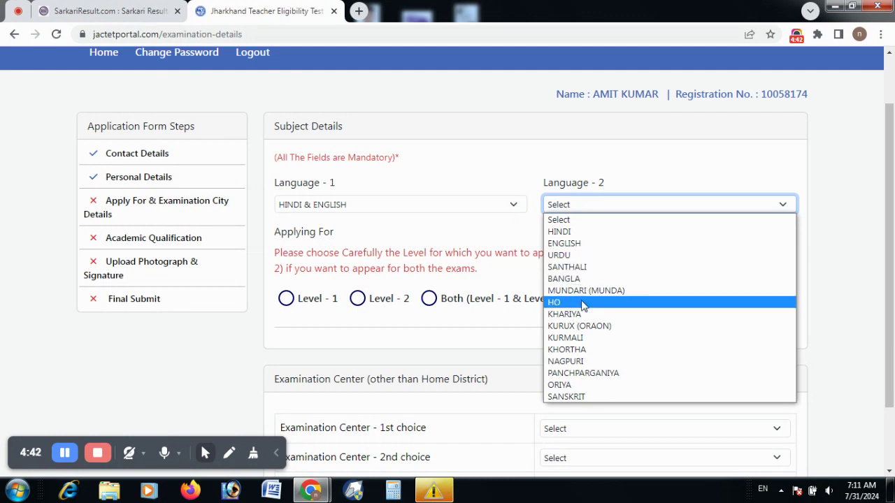
{"action": "left_click", "coordinate": [596, 397]}
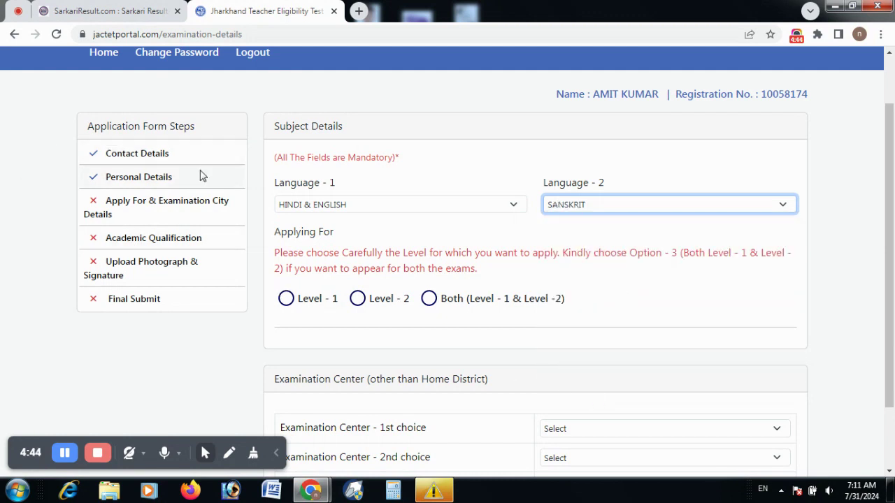
{"action": "scroll", "coordinate": [315, 212], "scroll_direction": "down", "scroll_amount": 1}
{"action": "left_click", "coordinate": [229, 453]}
{"action": "left_click_drag", "start_coordinate": [245, 198], "coordinate": [304, 153]}
{"action": "left_click_drag", "start_coordinate": [365, 204], "coordinate": [514, 201]}
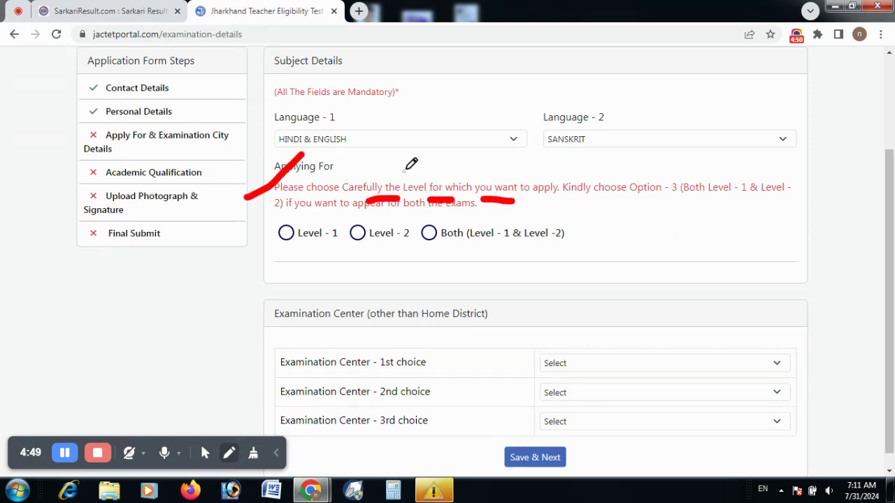
{"action": "left_click_drag", "start_coordinate": [583, 207], "coordinate": [668, 201]}
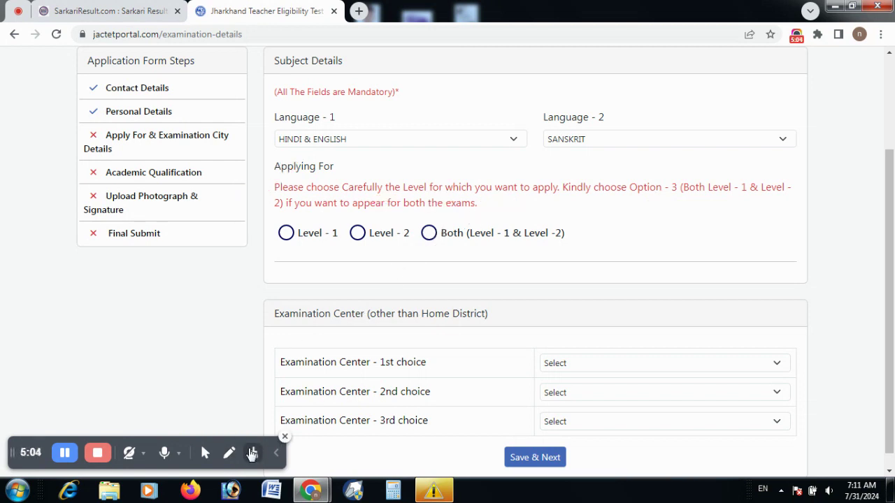
{"action": "left_click", "coordinate": [238, 455]}
{"action": "left_click", "coordinate": [200, 425]}
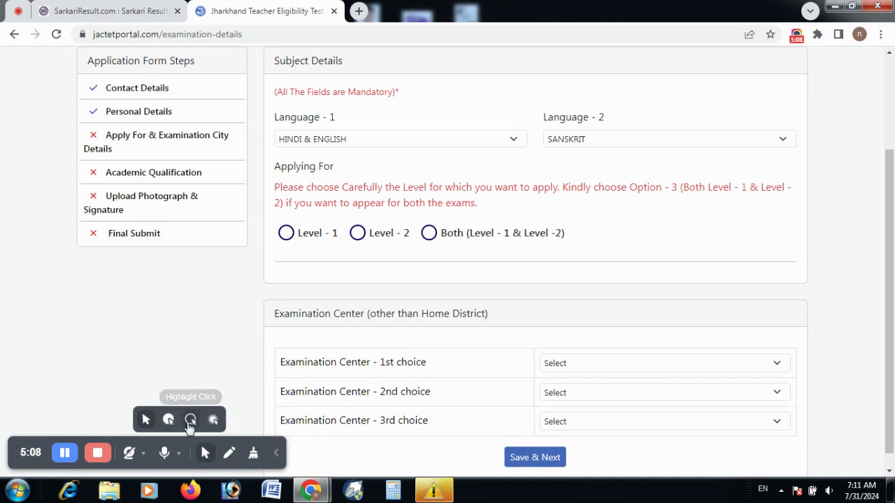
{"action": "left_click", "coordinate": [168, 419]}
Choose Level - 2 as the exam level to apply for and acknowledge the notice about it.
{"action": "left_click", "coordinate": [287, 235]}
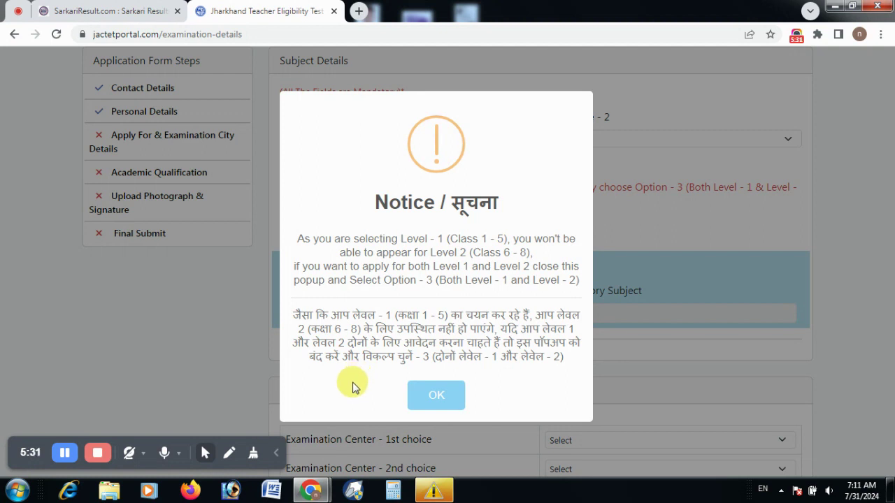
{"action": "left_click", "coordinate": [437, 397]}
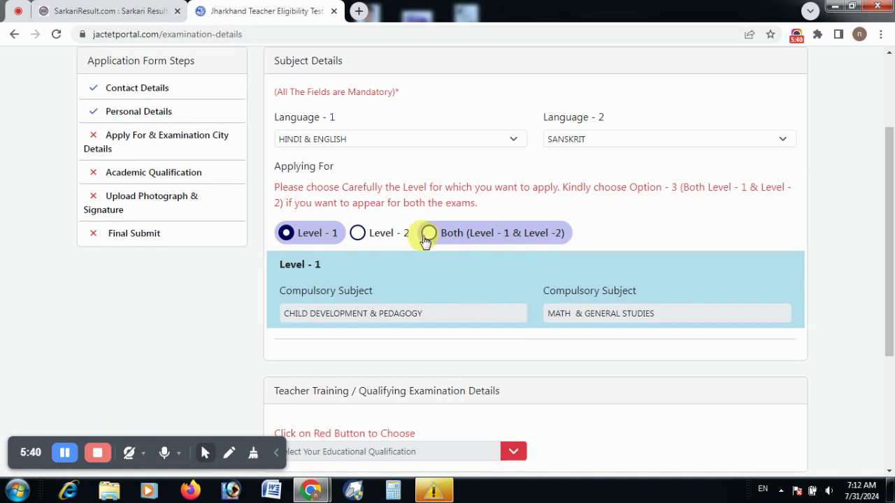
{"action": "left_click", "coordinate": [357, 235]}
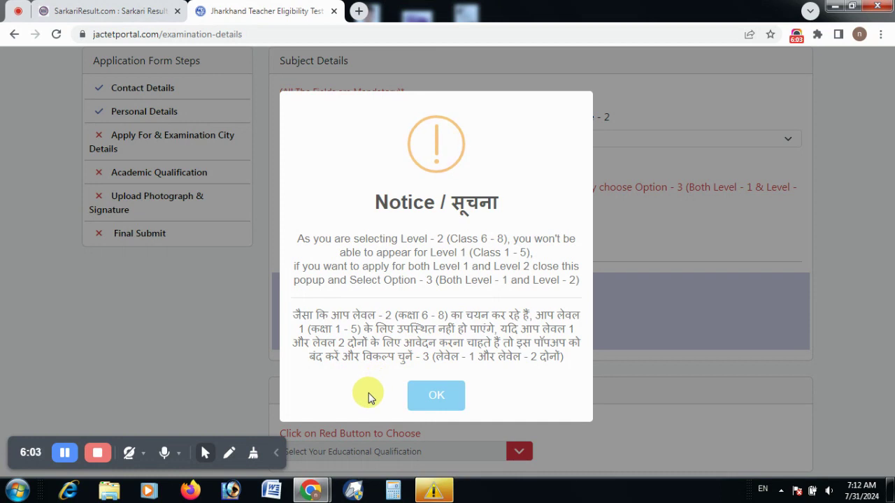
{"action": "left_click", "coordinate": [436, 395]}
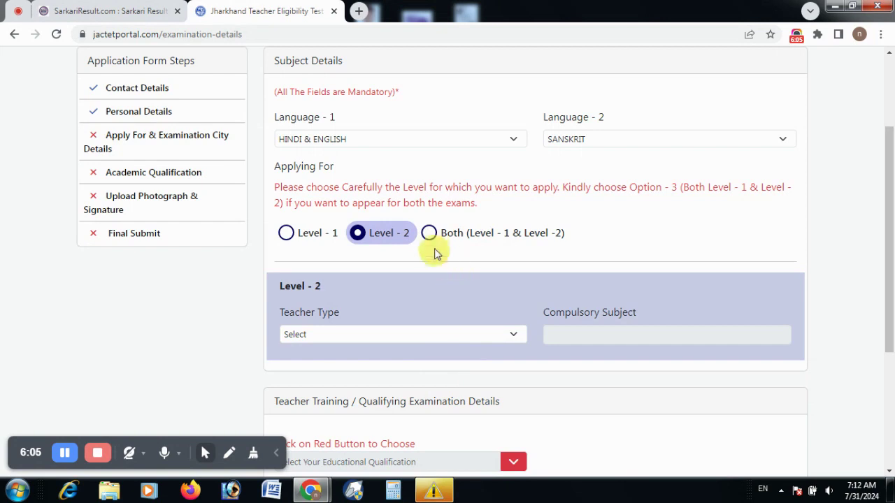
Set the Level - 2 teacher type to Social Studies Teacher.
{"action": "scroll", "coordinate": [365, 272], "scroll_direction": "down", "scroll_amount": 3}
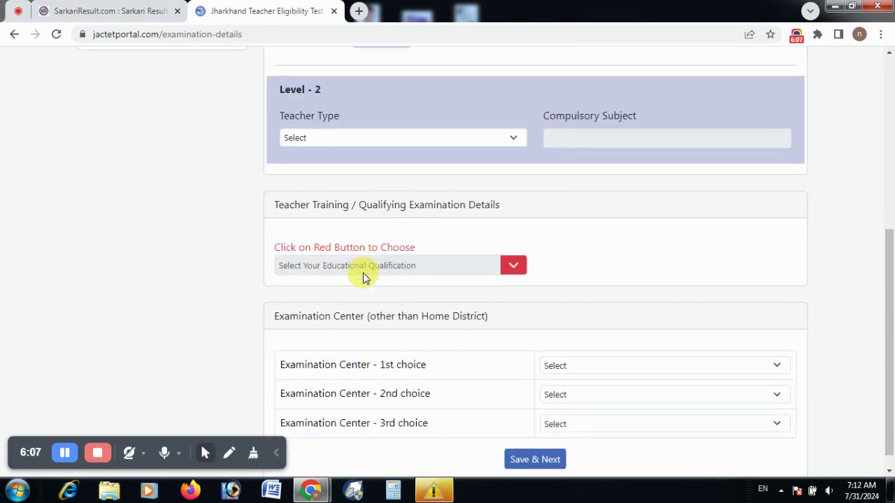
{"action": "left_click", "coordinate": [328, 140]}
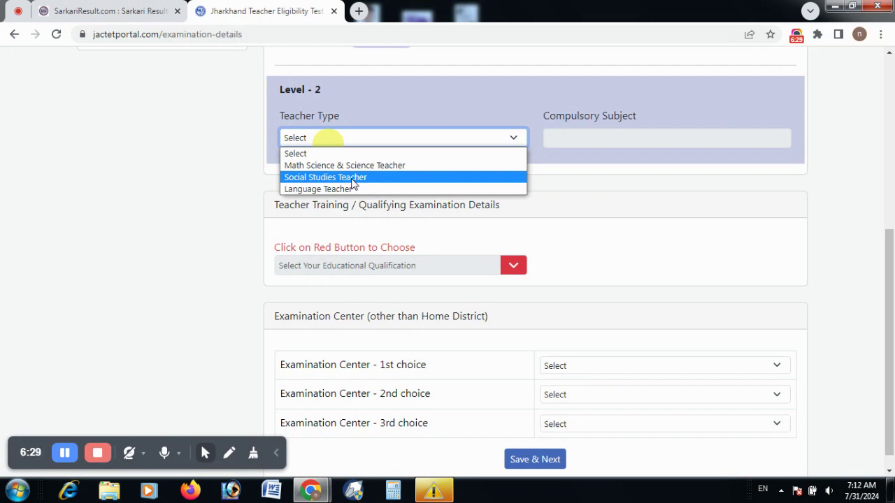
{"action": "left_click", "coordinate": [353, 177]}
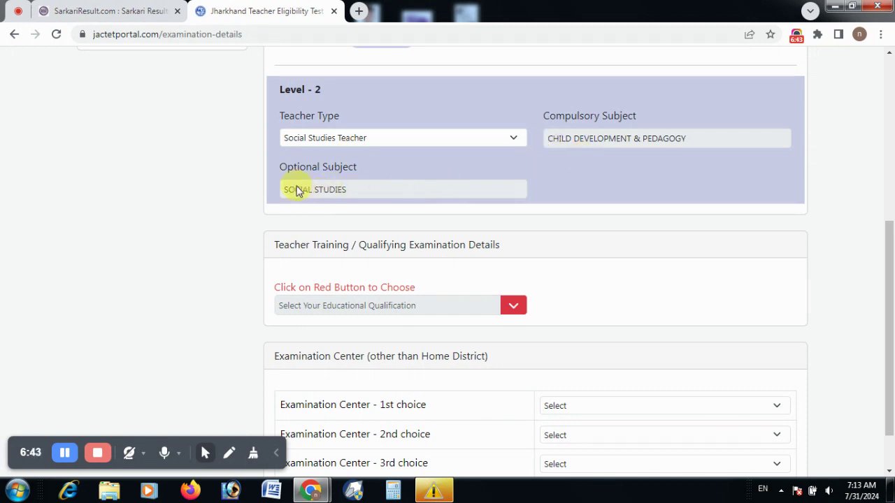
Open the Level - 2 minimum qualification criteria and read through the listed options and the notes below them.
{"action": "scroll", "coordinate": [371, 198], "scroll_direction": "down", "scroll_amount": 1}
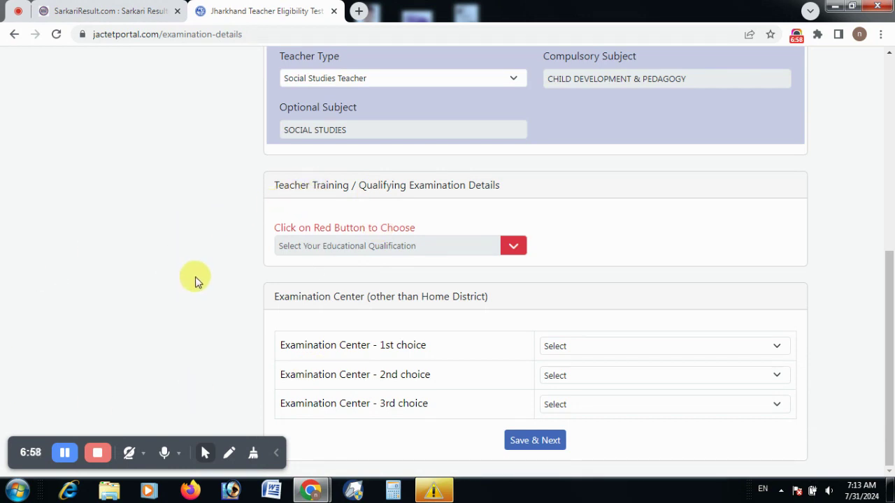
{"action": "left_click", "coordinate": [513, 244]}
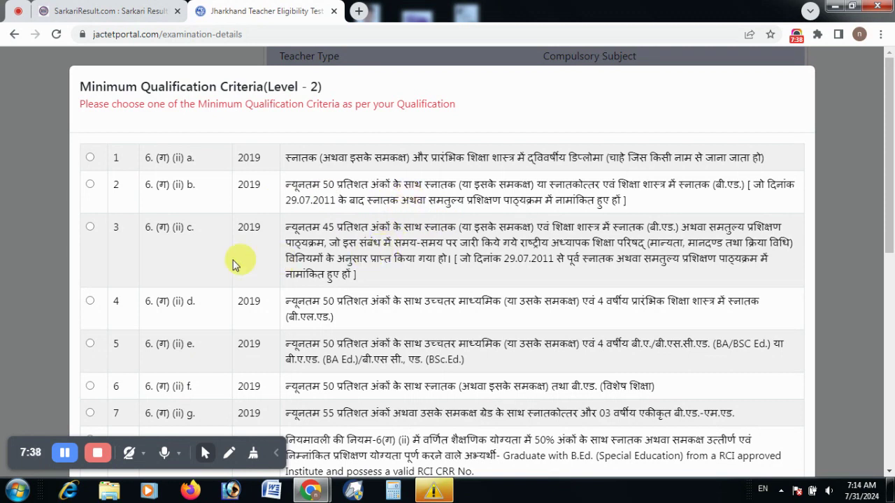
{"action": "scroll", "coordinate": [305, 257], "scroll_direction": "down", "scroll_amount": 1}
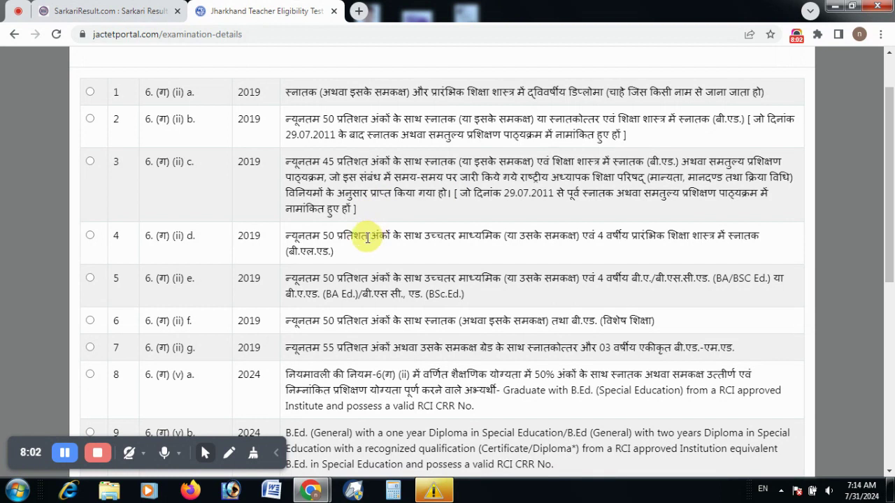
{"action": "left_click", "coordinate": [64, 453]}
{"action": "left_click", "coordinate": [66, 455]}
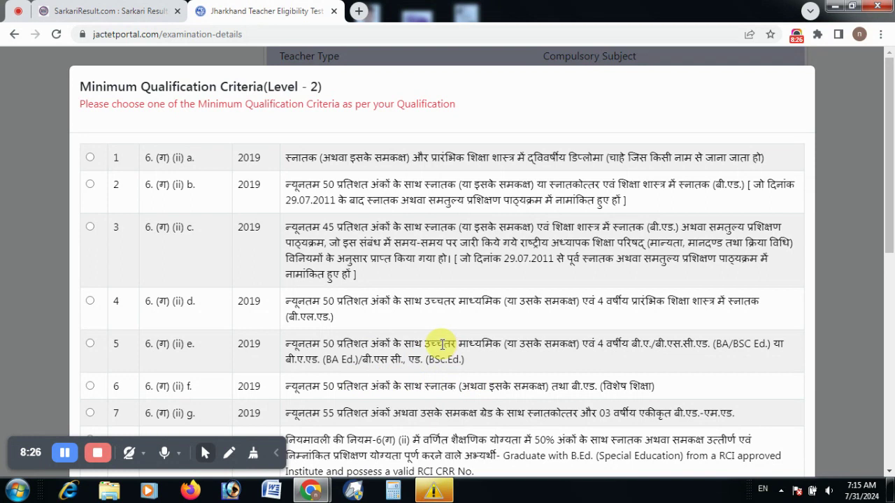
{"action": "scroll", "coordinate": [442, 344], "scroll_direction": "down", "scroll_amount": 1}
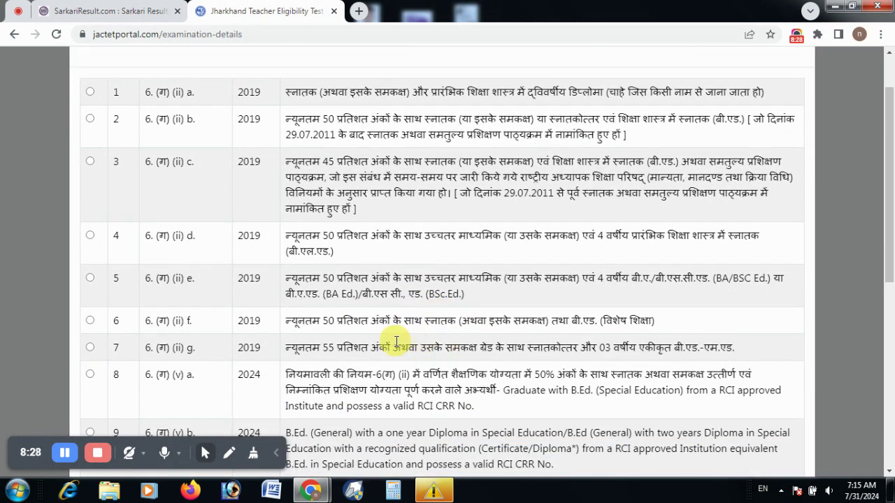
{"action": "scroll", "coordinate": [395, 337], "scroll_direction": "down", "scroll_amount": 2}
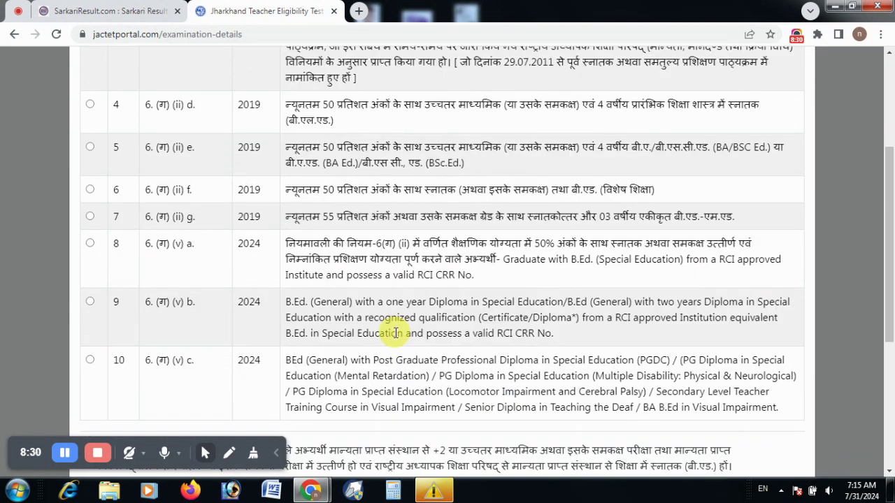
{"action": "scroll", "coordinate": [395, 334], "scroll_direction": "down", "scroll_amount": 2}
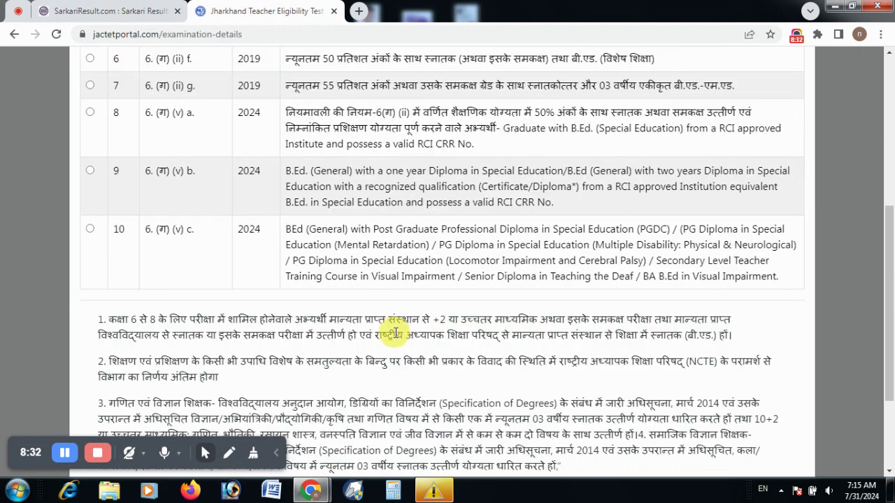
{"action": "scroll", "coordinate": [393, 335], "scroll_direction": "up", "scroll_amount": 4}
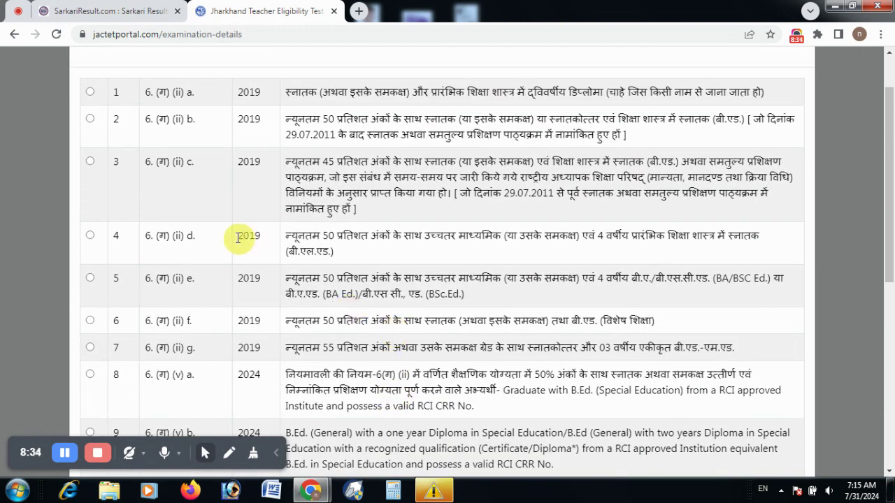
{"action": "scroll", "coordinate": [238, 237], "scroll_direction": "up", "scroll_amount": 1}
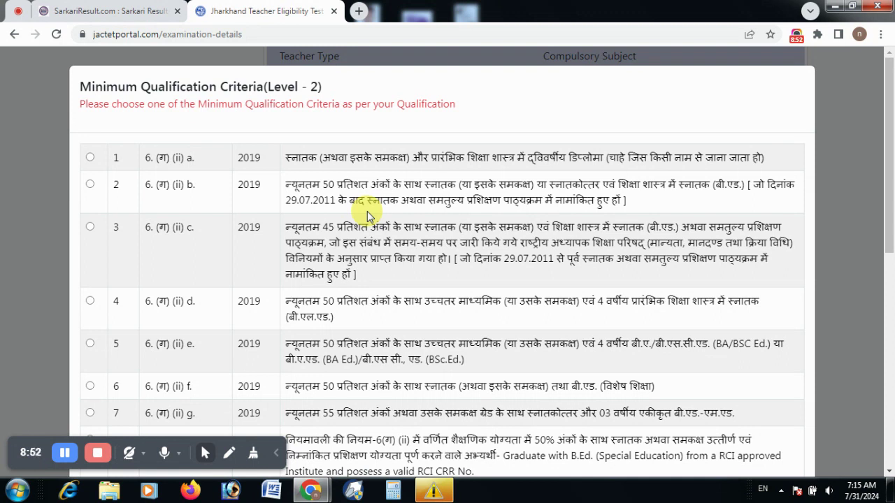
Select minimum qualification criterion 2, 6. (ग) (ii) b., and submit the choice.
{"action": "left_click", "coordinate": [91, 185]}
{"action": "scroll", "coordinate": [390, 224], "scroll_direction": "down", "scroll_amount": 8}
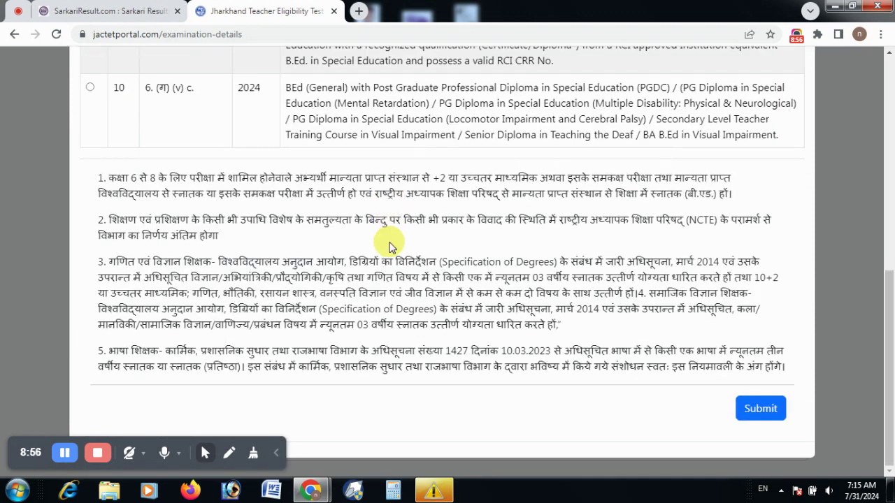
{"action": "left_click", "coordinate": [762, 410]}
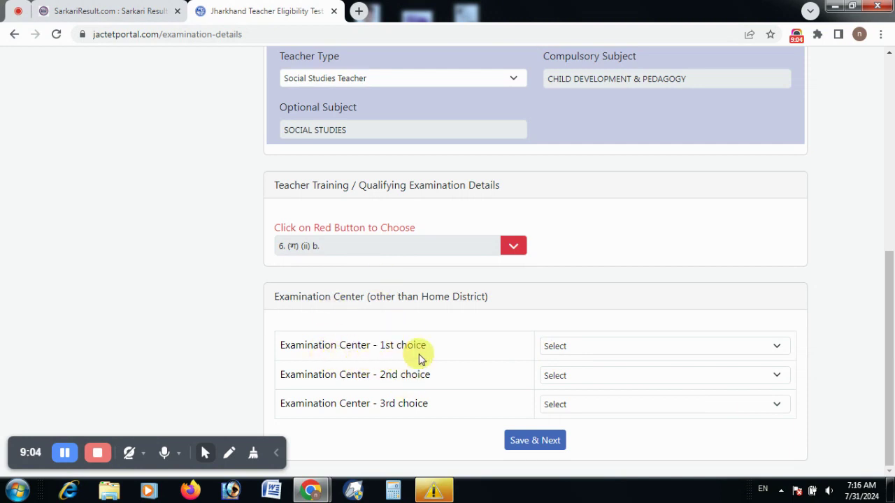
Set the first, second and third examination center choices to DEOGHAR, GODDA and KODERMA, and save the examination details.
{"action": "left_click", "coordinate": [560, 355]}
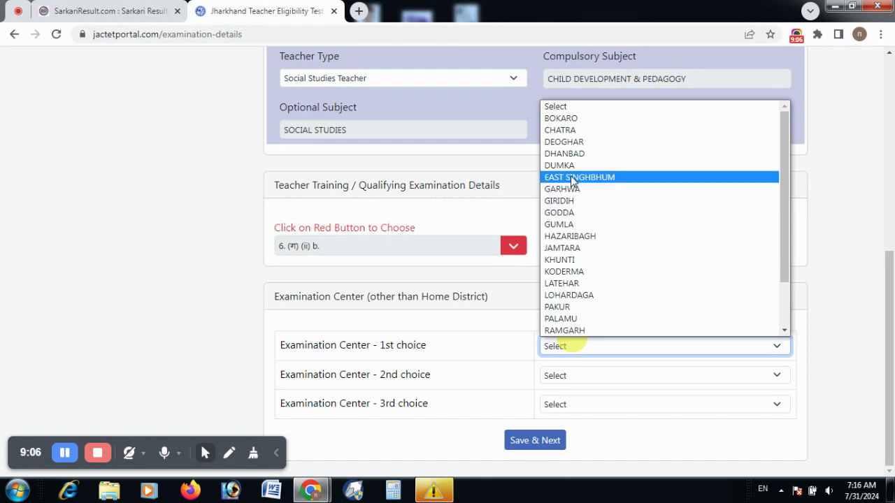
{"action": "scroll", "coordinate": [570, 179], "scroll_direction": "down", "scroll_amount": 2}
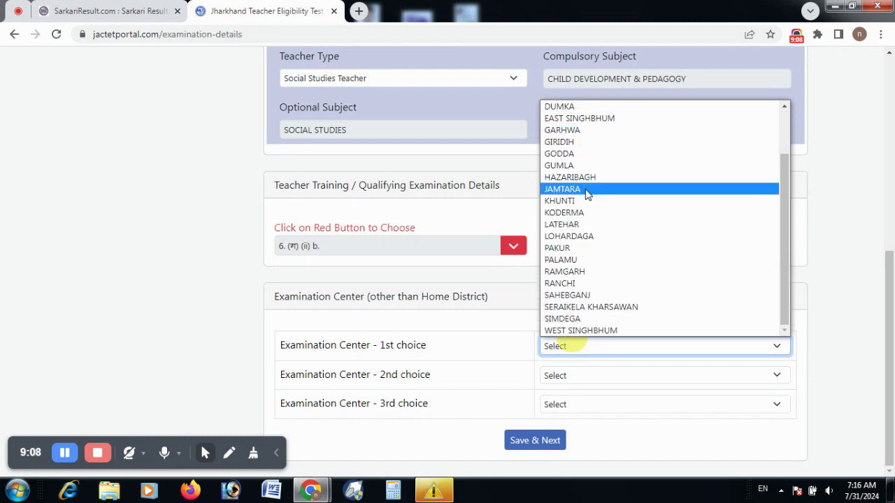
{"action": "scroll", "coordinate": [587, 194], "scroll_direction": "up", "scroll_amount": 2}
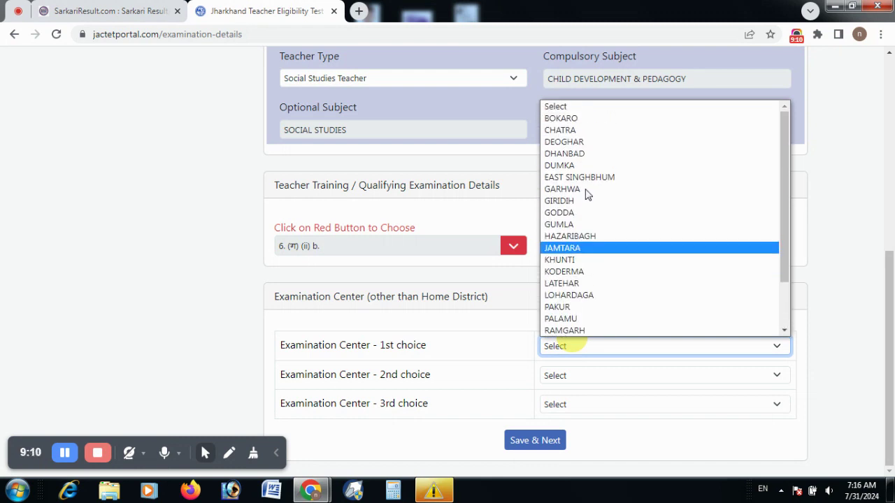
{"action": "scroll", "coordinate": [588, 195], "scroll_direction": "down", "scroll_amount": 2}
{"action": "scroll", "coordinate": [588, 194], "scroll_direction": "up", "scroll_amount": 2}
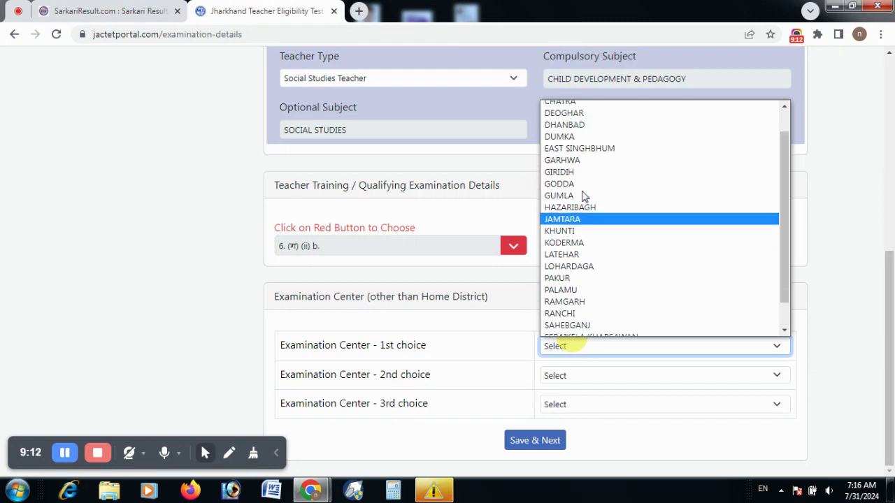
{"action": "left_click", "coordinate": [587, 140]}
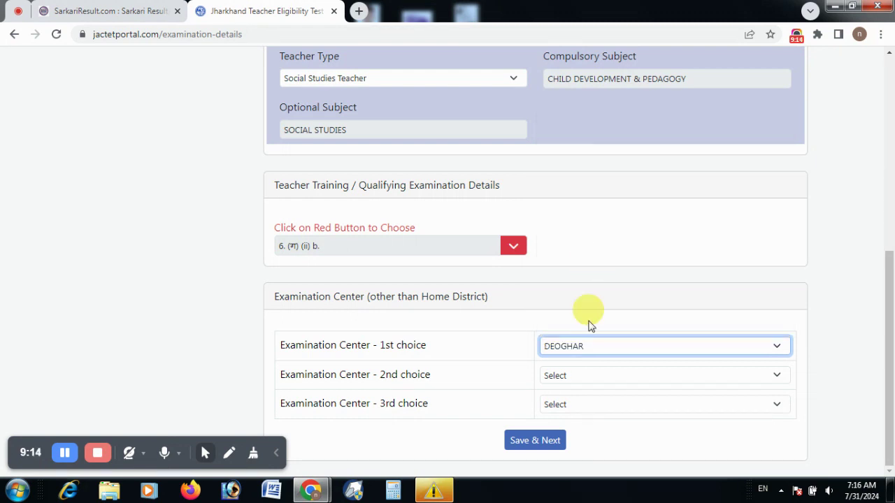
{"action": "left_click", "coordinate": [581, 377]}
{"action": "left_click", "coordinate": [580, 237]}
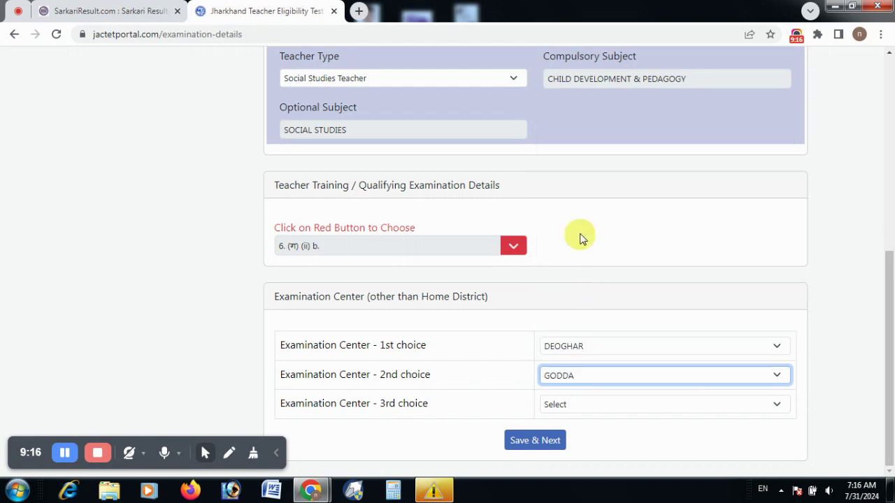
{"action": "left_click", "coordinate": [585, 403]}
{"action": "left_click", "coordinate": [594, 308]}
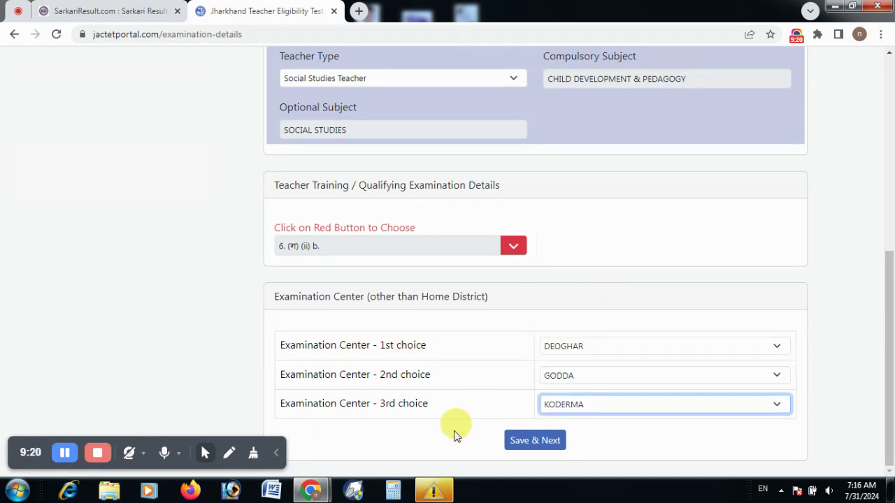
{"action": "left_click", "coordinate": [511, 442]}
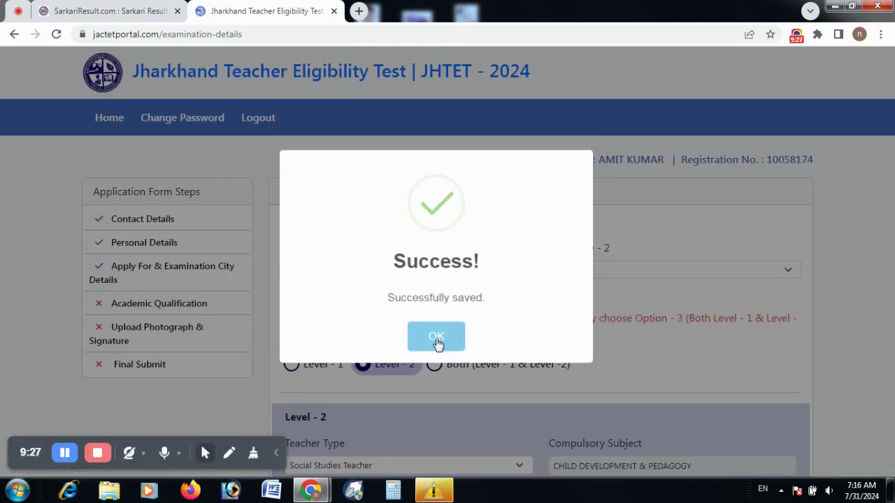
{"action": "left_click", "coordinate": [436, 340]}
{"action": "scroll", "coordinate": [384, 301], "scroll_direction": "down", "scroll_amount": 2}
{"action": "scroll", "coordinate": [382, 308], "scroll_direction": "down", "scroll_amount": 2}
{"action": "scroll", "coordinate": [381, 310], "scroll_direction": "up", "scroll_amount": 1}
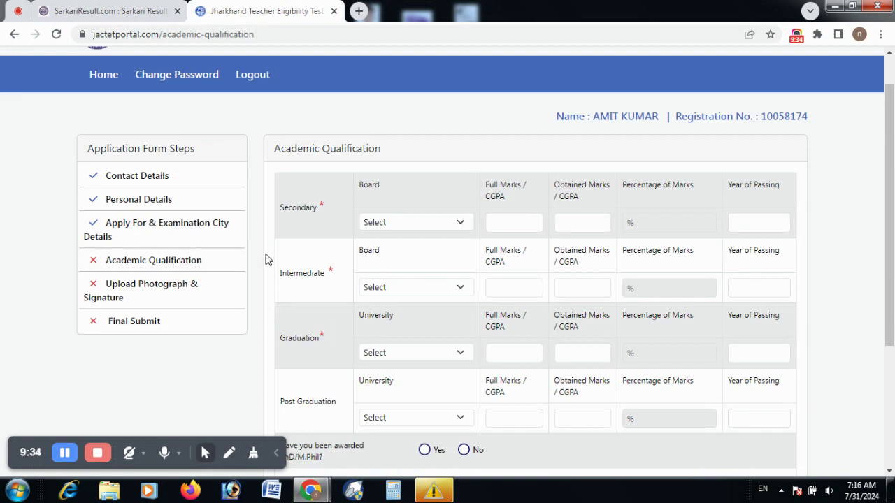
{"action": "scroll", "coordinate": [323, 266], "scroll_direction": "down", "scroll_amount": 1}
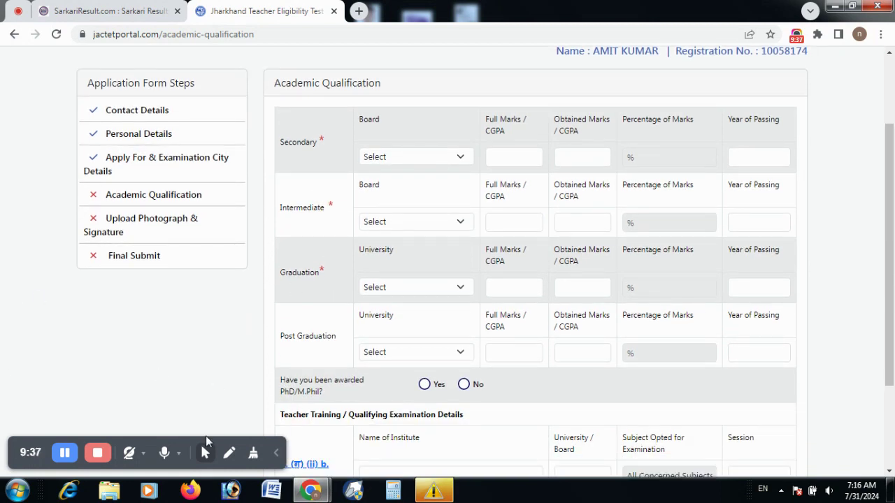
{"action": "left_click", "coordinate": [229, 453]}
{"action": "scroll", "coordinate": [344, 322], "scroll_direction": "up", "scroll_amount": 2}
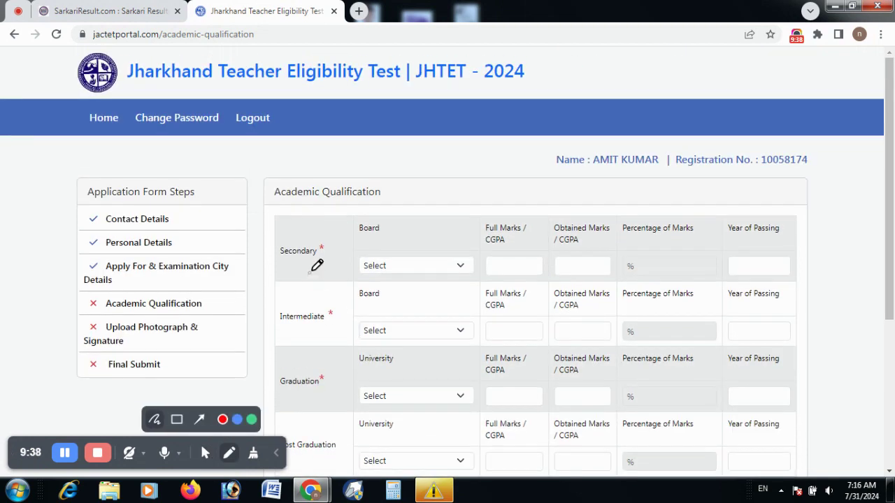
{"action": "left_click_drag", "start_coordinate": [293, 265], "coordinate": [421, 198]}
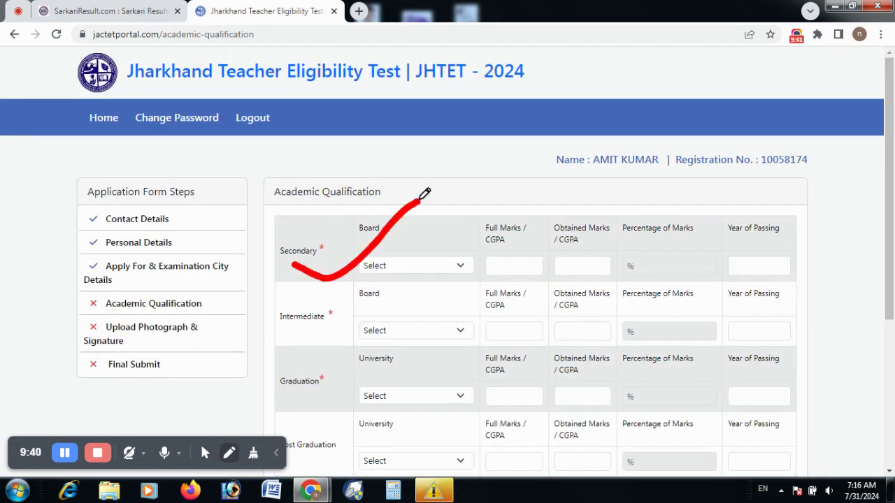
{"action": "scroll", "coordinate": [290, 307], "scroll_direction": "down", "scroll_amount": 1}
{"action": "left_click_drag", "start_coordinate": [257, 258], "coordinate": [325, 245]}
{"action": "left_click_drag", "start_coordinate": [360, 220], "coordinate": [385, 210]}
{"action": "scroll", "coordinate": [289, 286], "scroll_direction": "down", "scroll_amount": 1}
{"action": "mouse_move", "coordinate": [260, 256]}
{"action": "left_mouse_down"}
{"action": "mouse_move", "coordinate": [318, 250]}
{"action": "mouse_move", "coordinate": [365, 226]}
{"action": "left_mouse_up"}
{"action": "scroll", "coordinate": [327, 280], "scroll_direction": "down", "scroll_amount": 1}
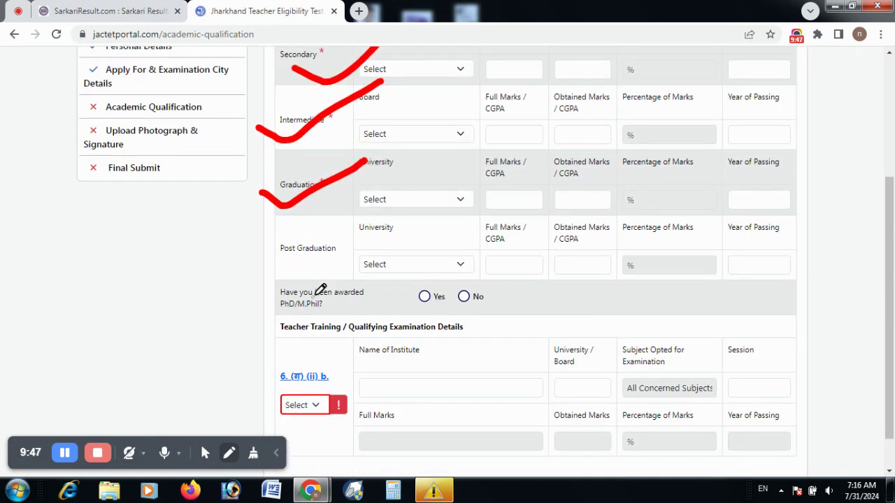
{"action": "mouse_move", "coordinate": [253, 246]}
{"action": "left_mouse_down"}
{"action": "mouse_move", "coordinate": [320, 263]}
{"action": "mouse_move", "coordinate": [332, 236]}
{"action": "mouse_move", "coordinate": [265, 225]}
{"action": "mouse_move", "coordinate": [258, 260]}
{"action": "left_mouse_up"}
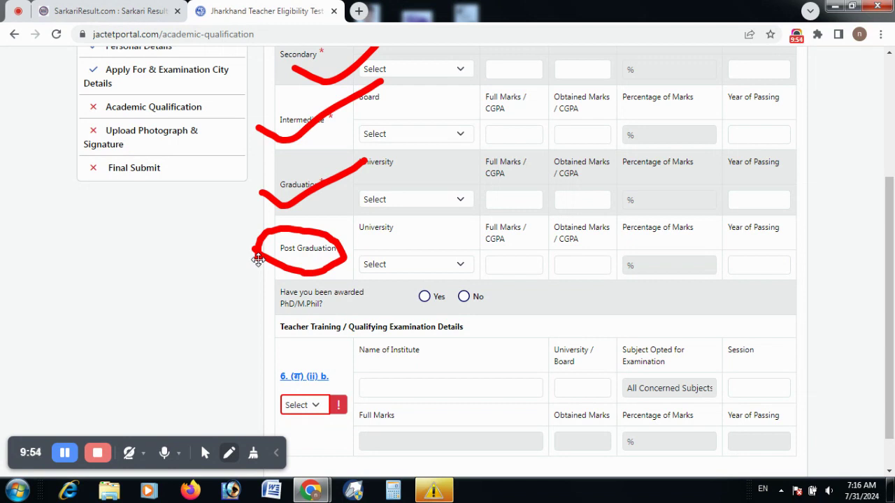
{"action": "left_click_drag", "start_coordinate": [181, 242], "coordinate": [322, 210]}
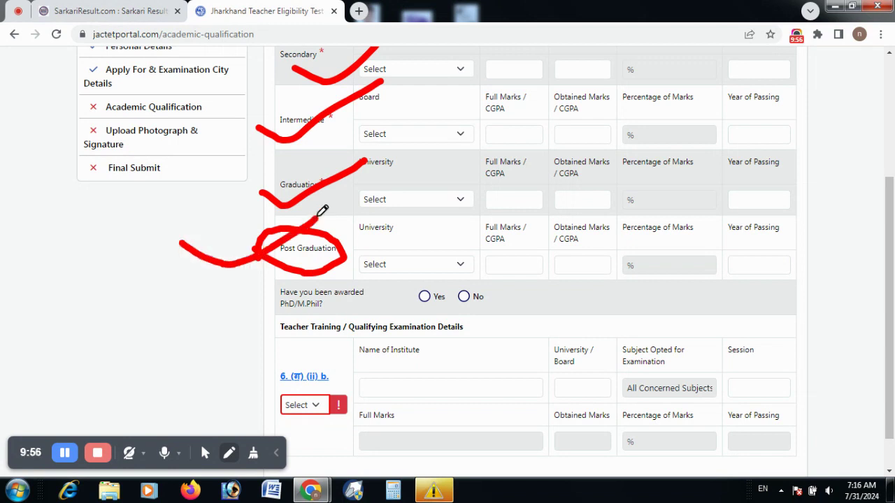
{"action": "left_click_drag", "start_coordinate": [368, 237], "coordinate": [438, 237]}
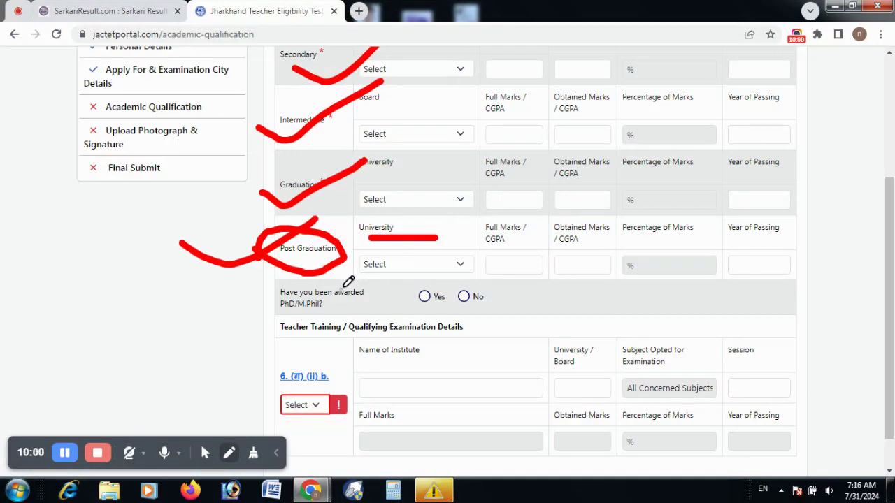
{"action": "left_click", "coordinate": [253, 453]}
{"action": "left_click", "coordinate": [253, 420]}
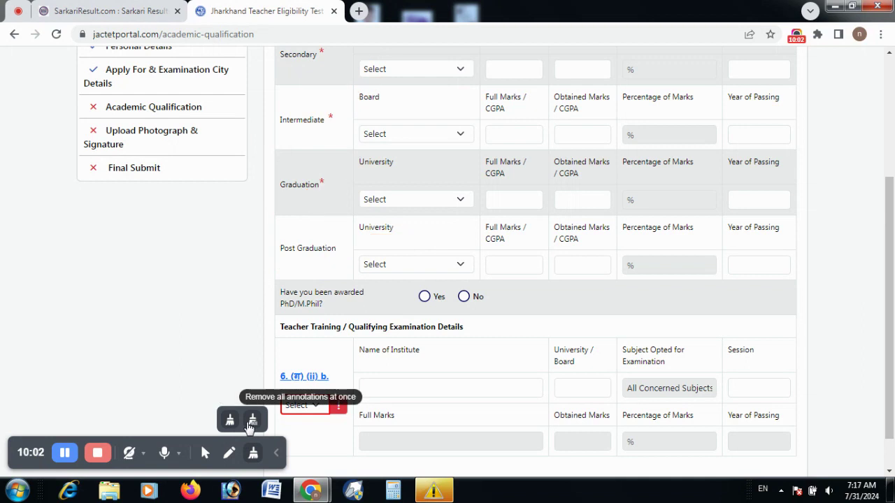
{"action": "left_click", "coordinate": [205, 453]}
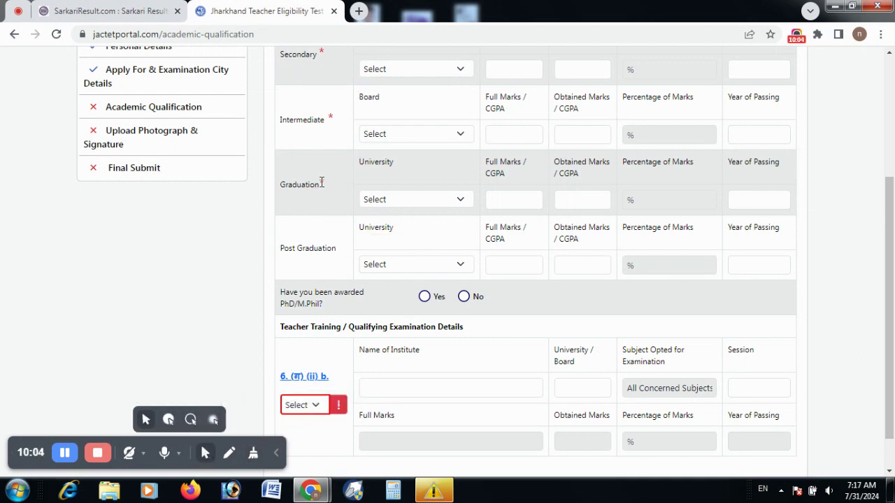
{"action": "left_click", "coordinate": [228, 453]}
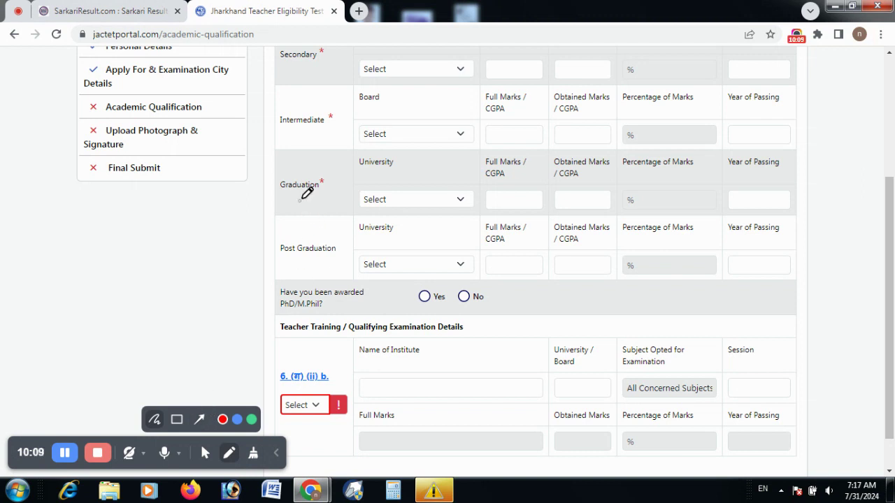
{"action": "left_click_drag", "start_coordinate": [299, 202], "coordinate": [439, 150]}
{"action": "scroll", "coordinate": [382, 290], "scroll_direction": "down", "scroll_amount": 1}
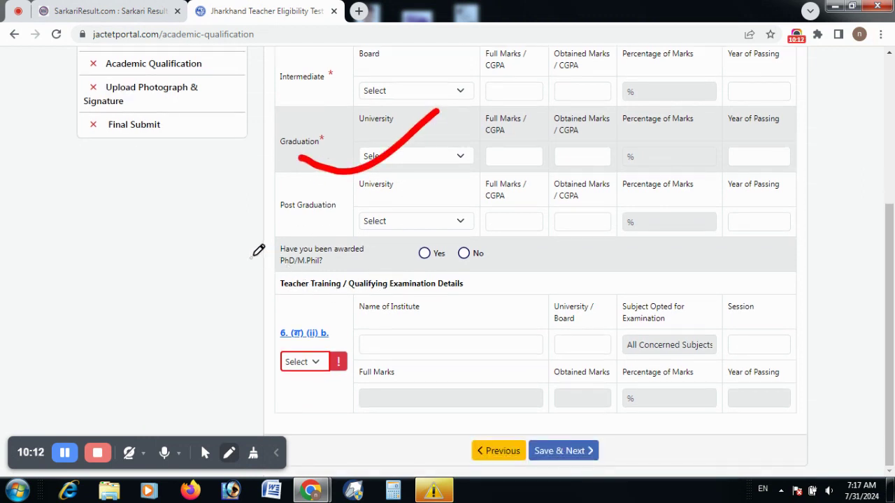
{"action": "left_click_drag", "start_coordinate": [218, 310], "coordinate": [333, 294]}
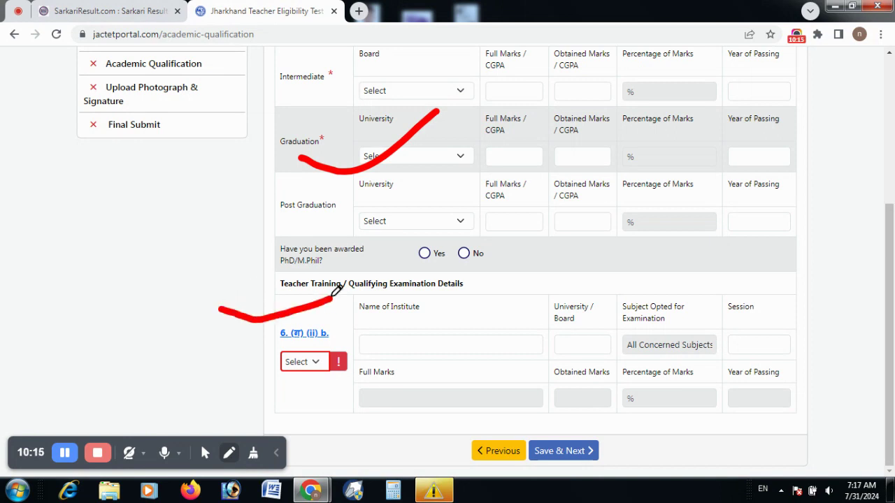
{"action": "left_click_drag", "start_coordinate": [335, 332], "coordinate": [390, 303]}
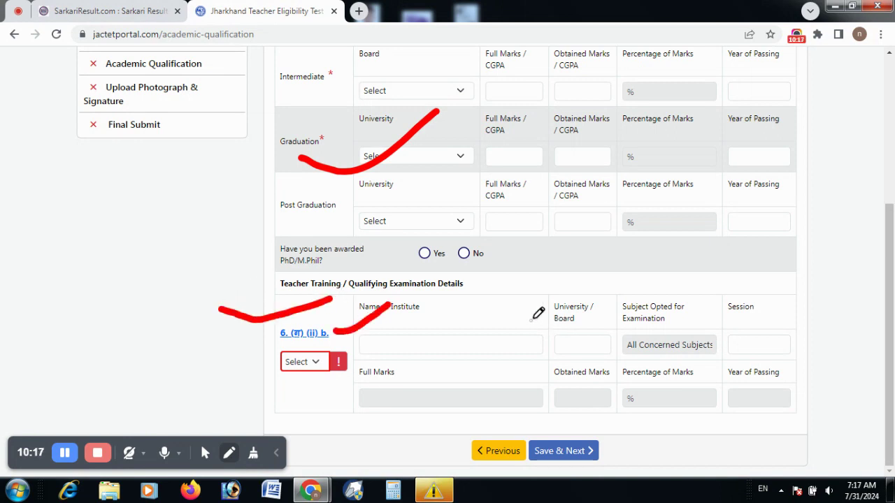
{"action": "left_click_drag", "start_coordinate": [530, 320], "coordinate": [584, 294]}
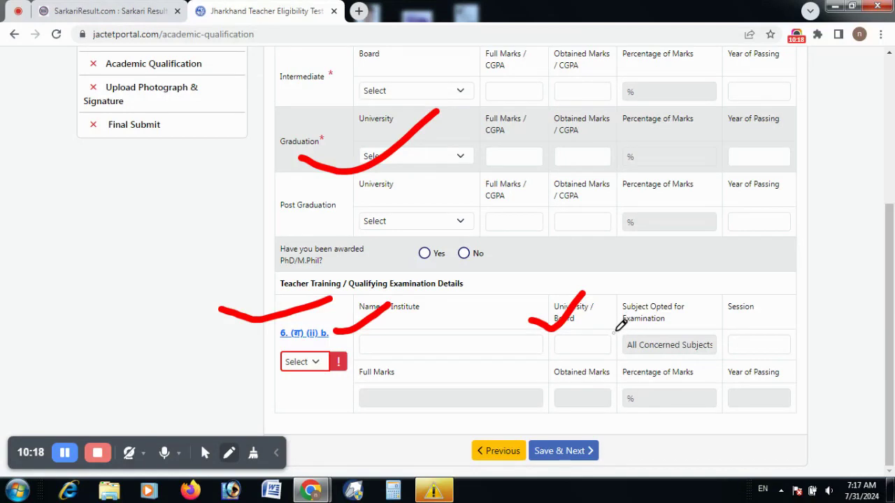
{"action": "left_click_drag", "start_coordinate": [613, 333], "coordinate": [657, 308]}
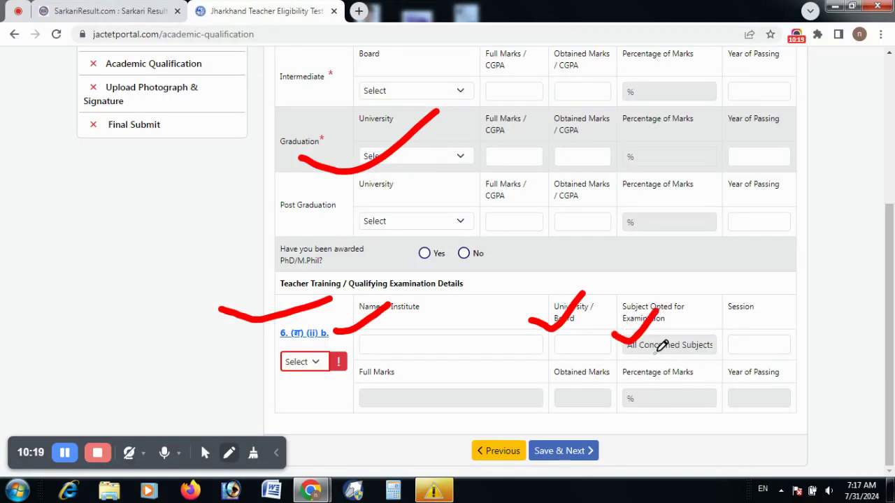
{"action": "mouse_move", "coordinate": [720, 337]}
{"action": "left_mouse_down"}
{"action": "mouse_move", "coordinate": [745, 338]}
{"action": "mouse_move", "coordinate": [838, 264]}
{"action": "left_mouse_up"}
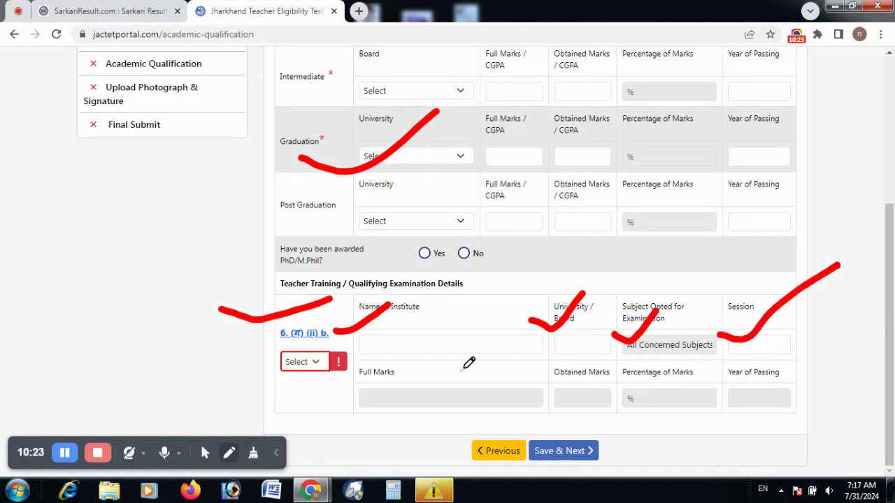
{"action": "left_click_drag", "start_coordinate": [359, 393], "coordinate": [487, 379]}
{"action": "mouse_move", "coordinate": [563, 394]}
{"action": "left_mouse_down"}
{"action": "mouse_move", "coordinate": [619, 377]}
{"action": "mouse_move", "coordinate": [758, 386]}
{"action": "mouse_move", "coordinate": [793, 379]}
{"action": "left_mouse_up"}
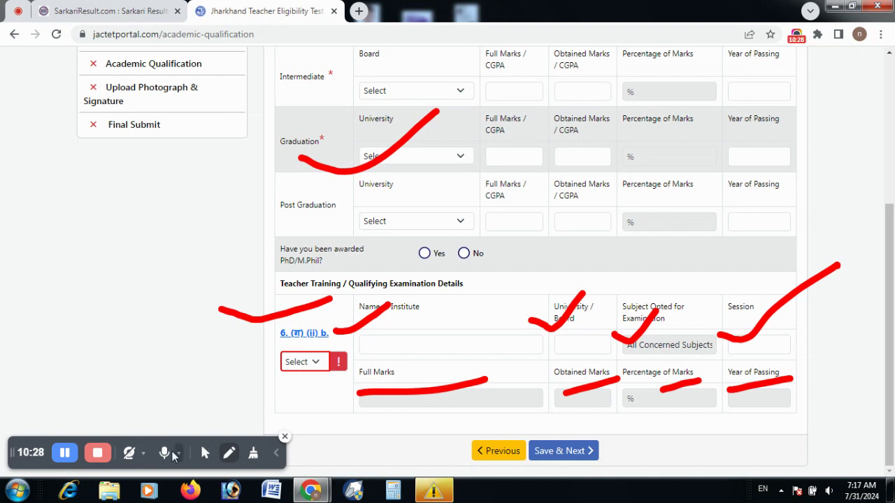
{"action": "left_click", "coordinate": [68, 453]}
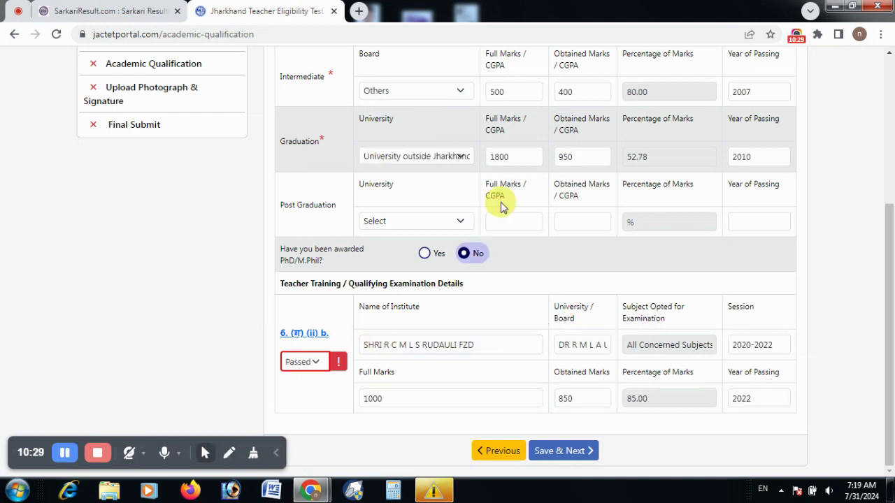
Check the completed academic qualification entries and the graduation university options, and save the academic qualification section.
{"action": "scroll", "coordinate": [499, 203], "scroll_direction": "up", "scroll_amount": 1}
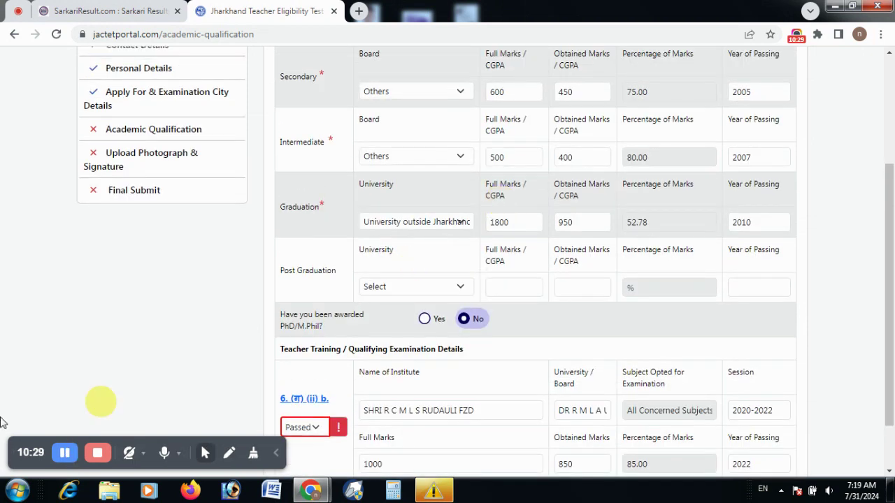
{"action": "scroll", "coordinate": [439, 248], "scroll_direction": "up", "scroll_amount": 2}
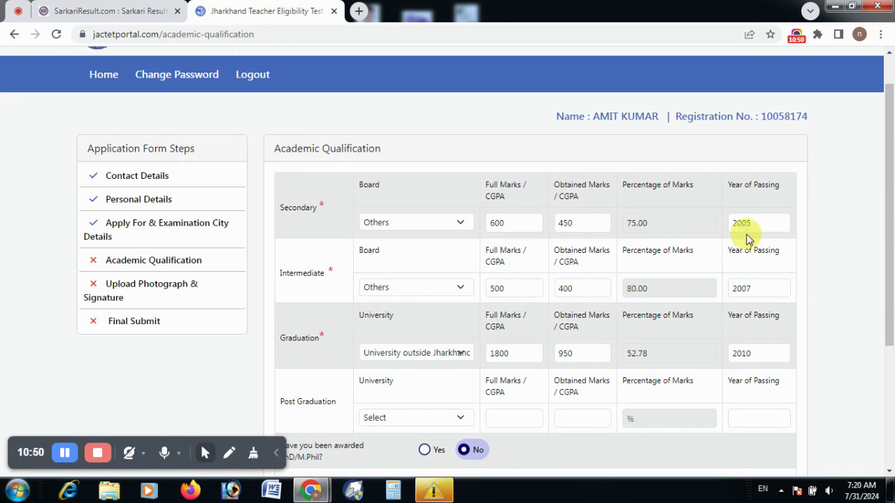
{"action": "scroll", "coordinate": [489, 239], "scroll_direction": "down", "scroll_amount": 1}
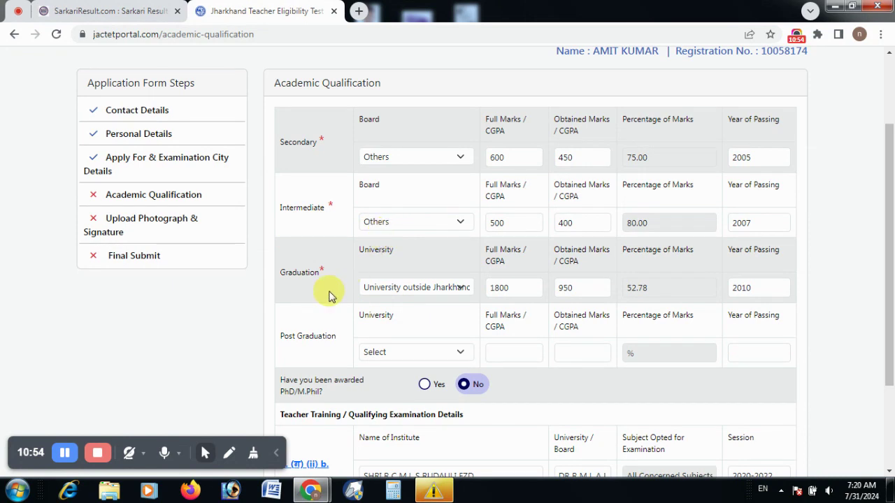
{"action": "left_click", "coordinate": [435, 290]}
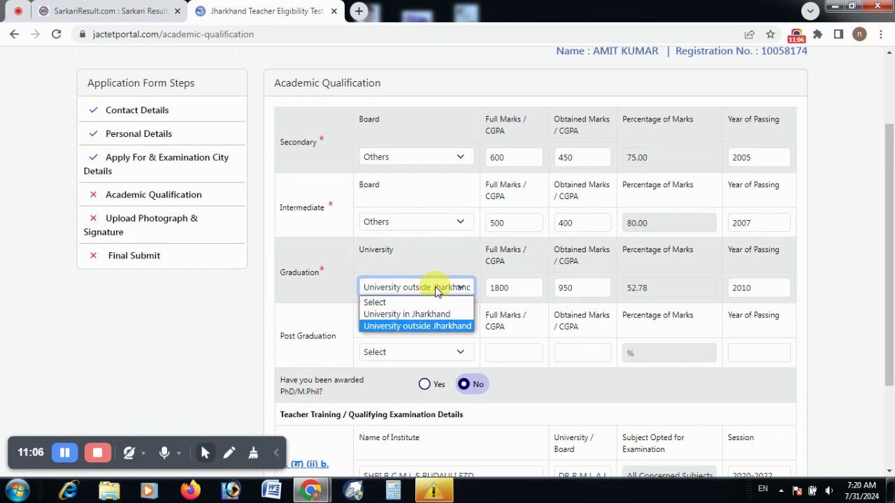
{"action": "left_click", "coordinate": [436, 292]}
{"action": "scroll", "coordinate": [608, 270], "scroll_direction": "down", "scroll_amount": 2}
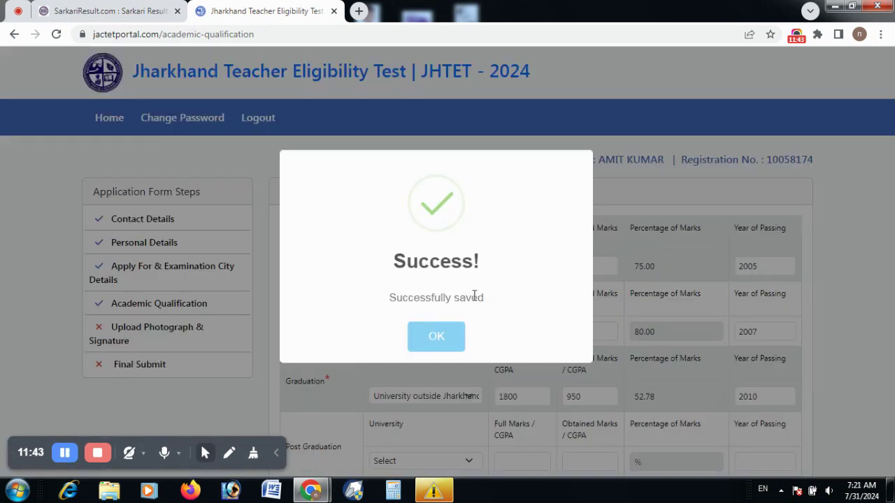
{"action": "left_click", "coordinate": [444, 347]}
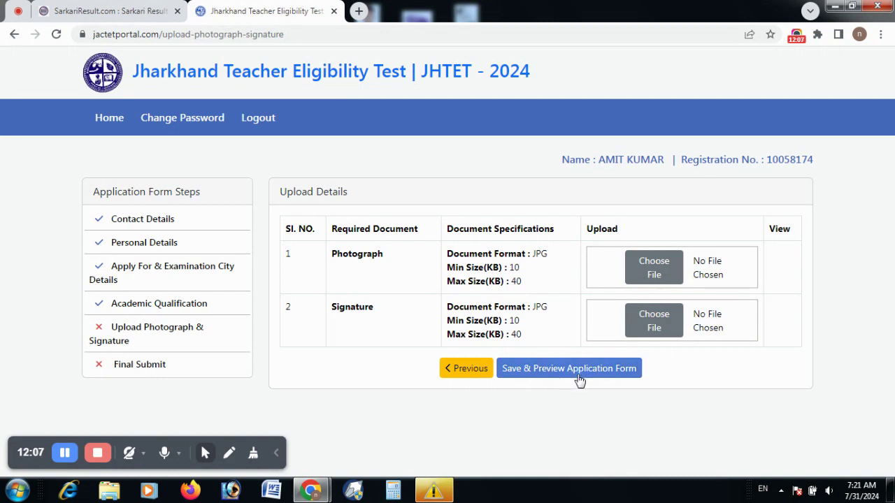
{"action": "left_click", "coordinate": [64, 453]}
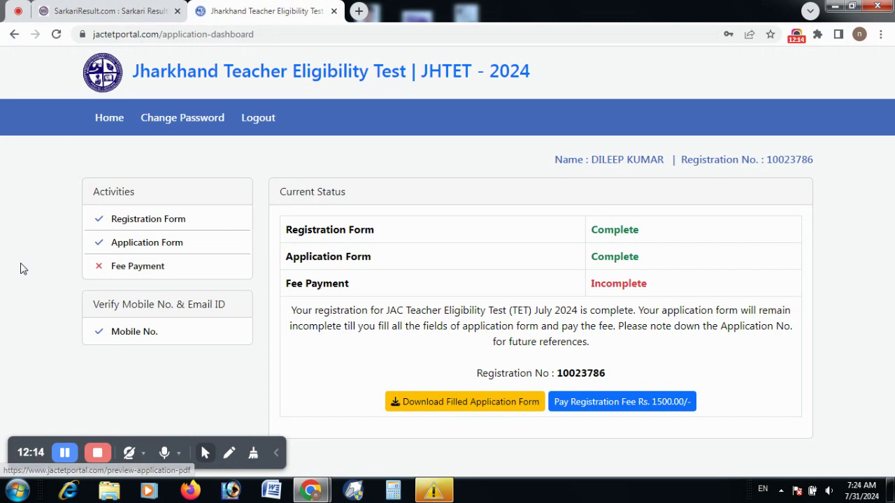
Open the filled application form PDF from the dashboard, look through its pages and return to the application dashboard.
{"action": "left_click", "coordinate": [479, 413]}
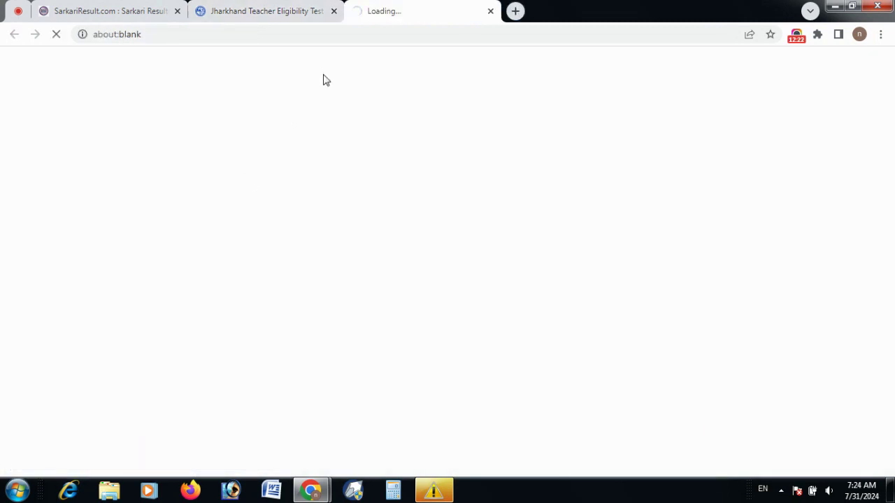
{"action": "left_click", "coordinate": [272, 8]}
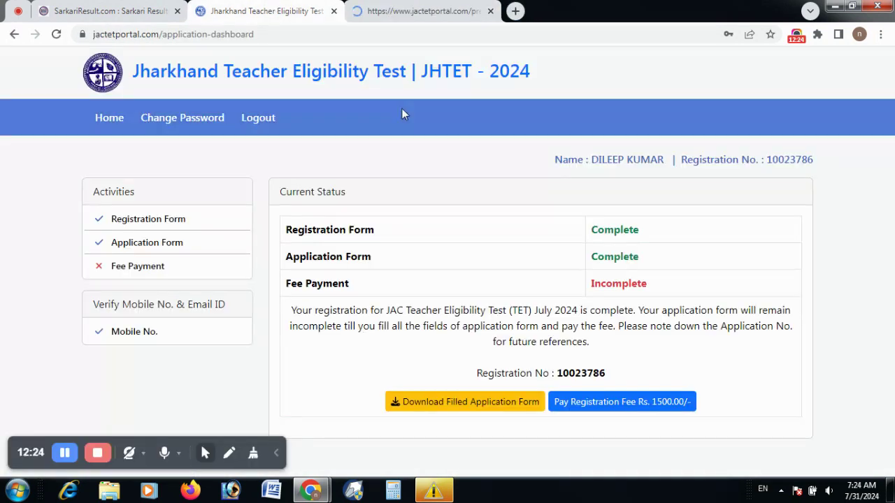
{"action": "left_click", "coordinate": [402, 9]}
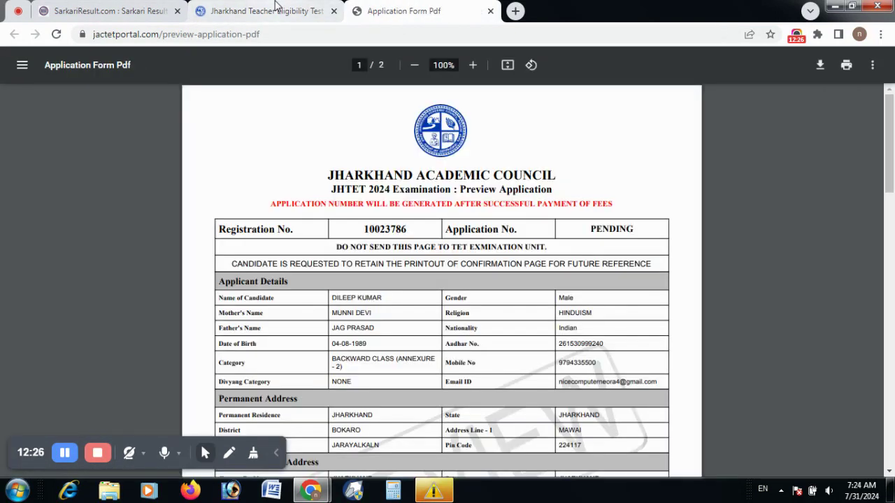
{"action": "scroll", "coordinate": [489, 301], "scroll_direction": "down", "scroll_amount": 10}
{"action": "scroll", "coordinate": [490, 300], "scroll_direction": "up", "scroll_amount": 8}
{"action": "key", "text": "ctrl+shift+Tab"}
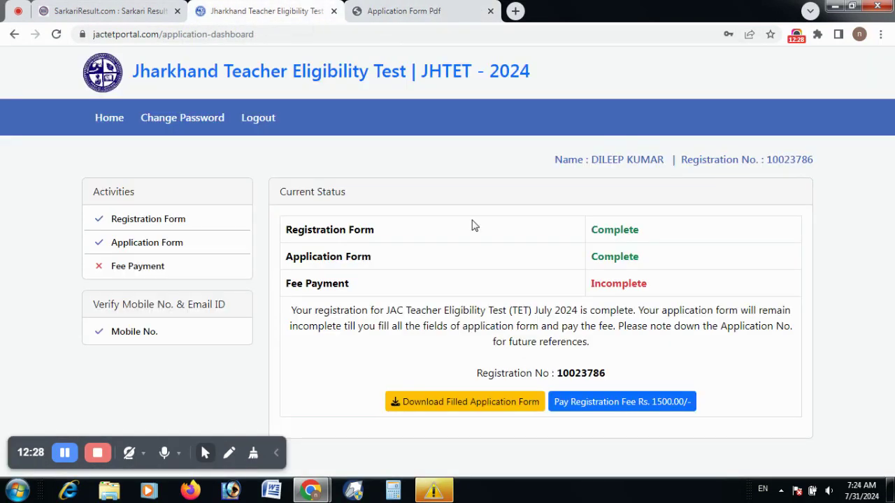
Proceed to pay the Rs. 1500 registration fee and choose UPI as the payment mode, ready for the virtual payment address.
{"action": "left_click", "coordinate": [612, 410]}
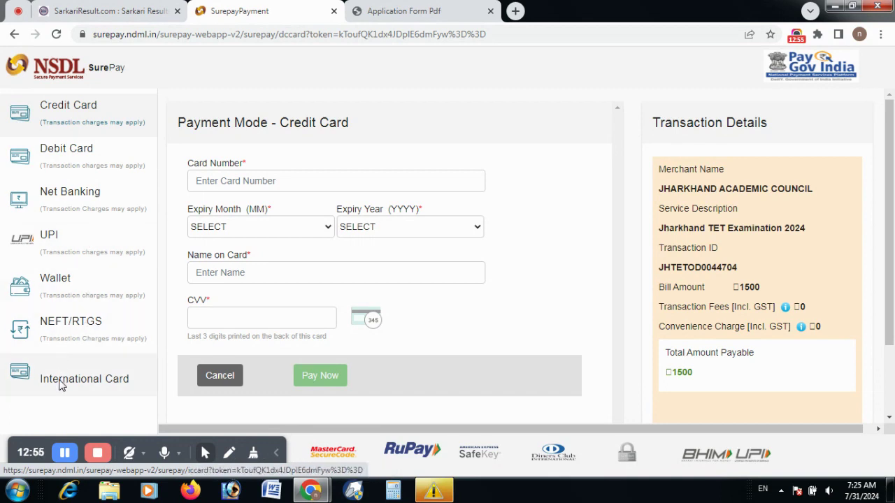
{"action": "left_click", "coordinate": [73, 244]}
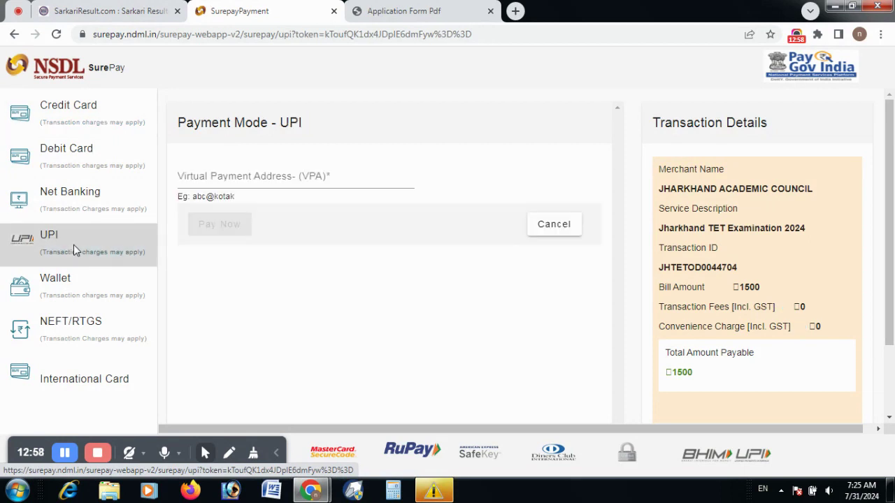
{"action": "left_click", "coordinate": [198, 181]}
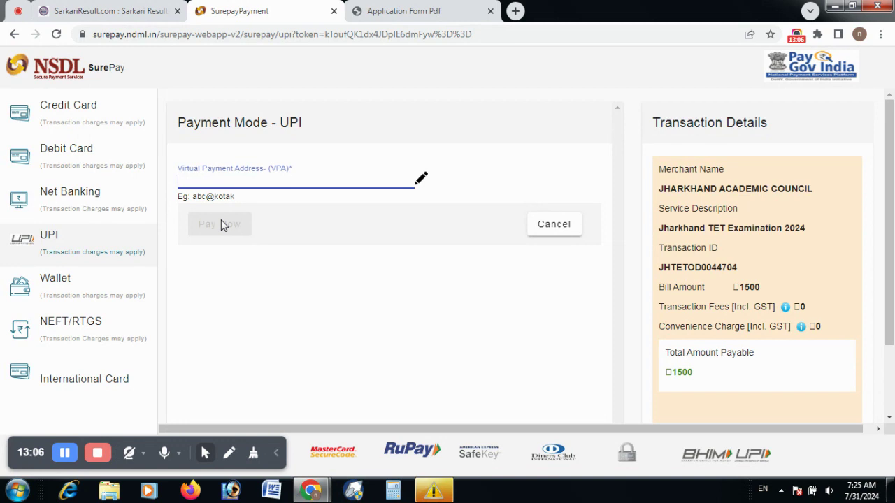
{"action": "scroll", "coordinate": [221, 225], "scroll_direction": "down", "scroll_amount": 2}
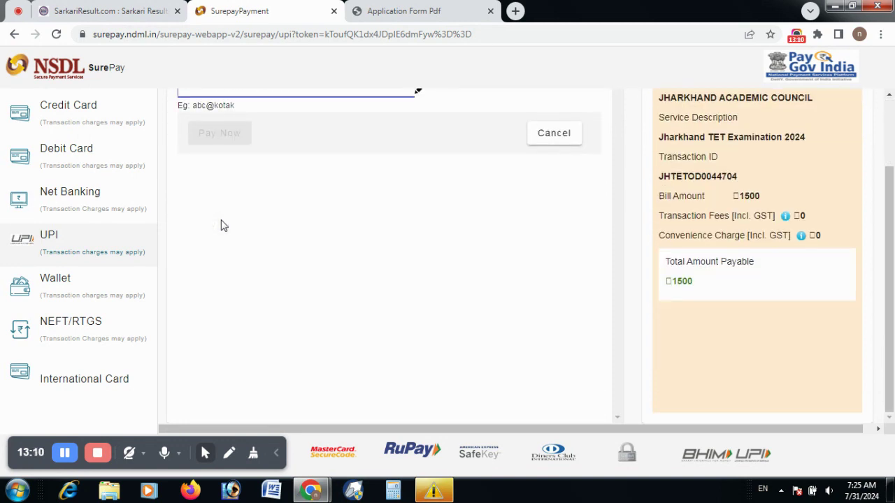
{"action": "scroll", "coordinate": [222, 225], "scroll_direction": "up", "scroll_amount": 2}
{"action": "left_click", "coordinate": [369, 8]}
{"action": "left_click", "coordinate": [274, 8]}
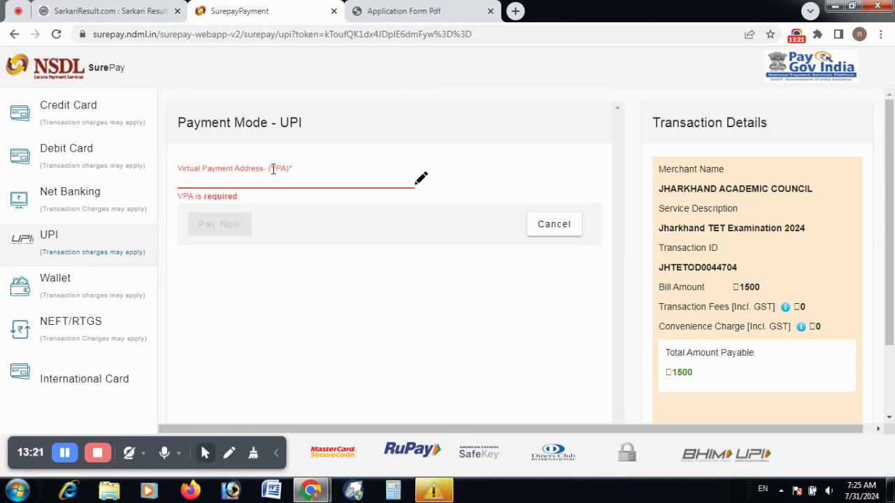
{"action": "left_click", "coordinate": [81, 427]}
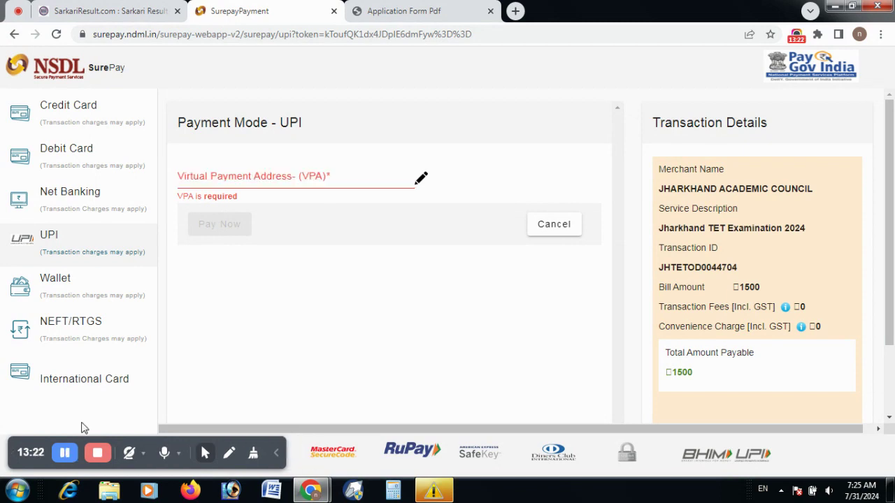
{"action": "scroll", "coordinate": [233, 265], "scroll_direction": "down", "scroll_amount": 1}
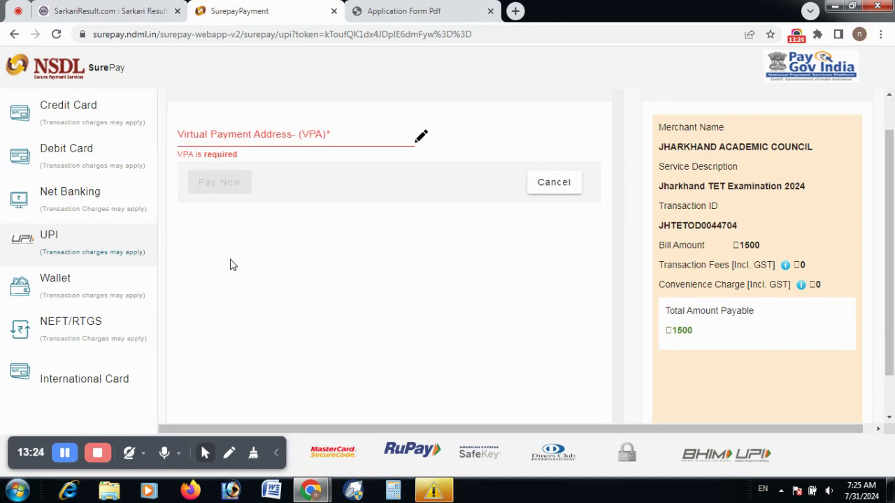
{"action": "scroll", "coordinate": [232, 265], "scroll_direction": "down", "scroll_amount": 1}
{"action": "scroll", "coordinate": [232, 265], "scroll_direction": "up", "scroll_amount": 2}
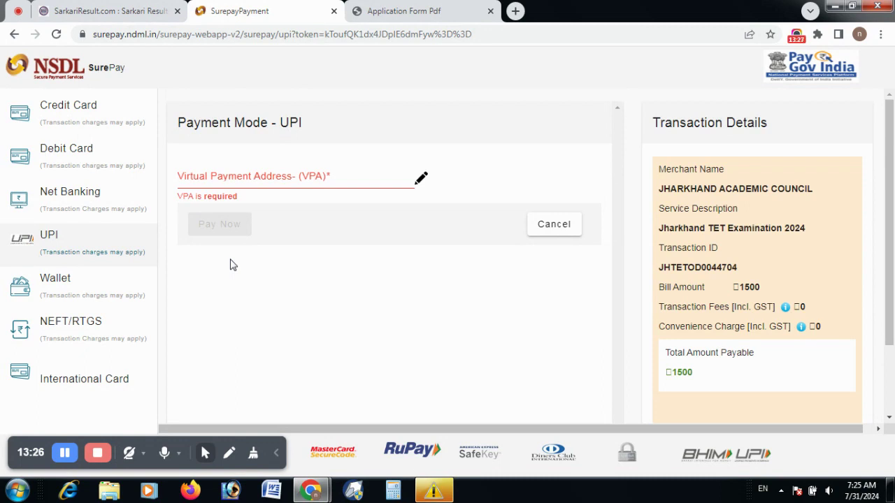